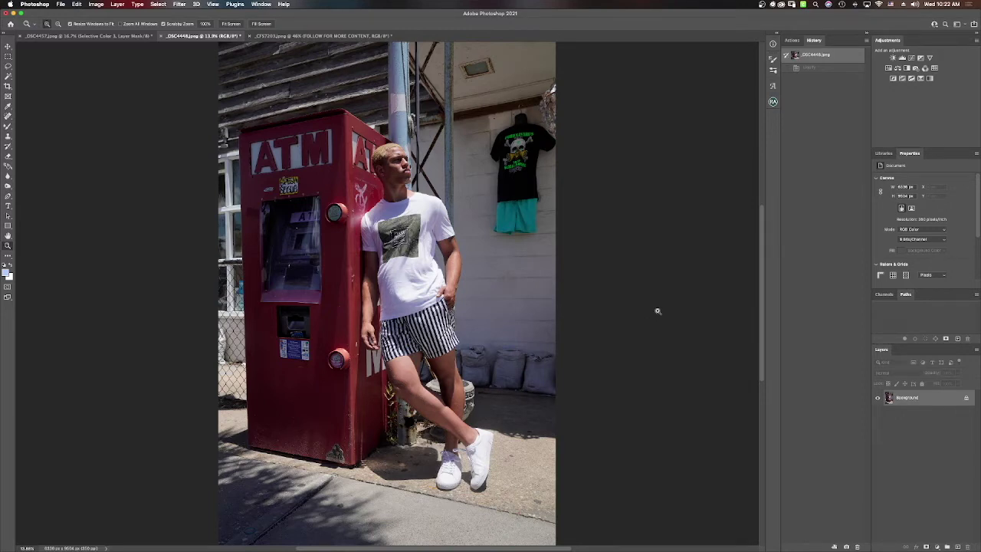
- Heal the scratches and chips along the ATM's front corner edge, from screen height to the base, with the Spot Healing Brush
{"action": "left_click_drag", "start_coordinate": [366, 131], "coordinate": [421, 135]}
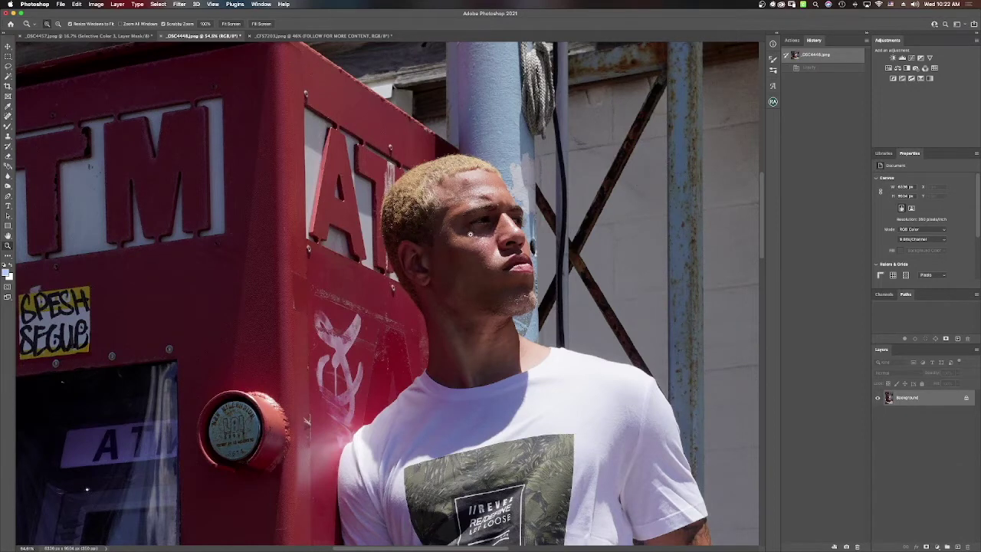
{"action": "left_click_drag", "start_coordinate": [452, 264], "coordinate": [424, 286]}
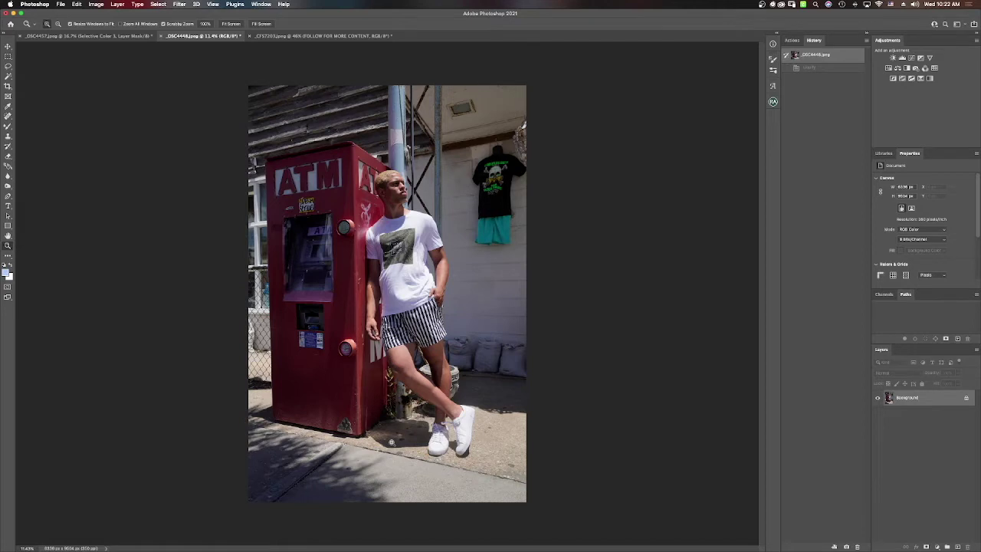
{"action": "left_click", "coordinate": [8, 116]}
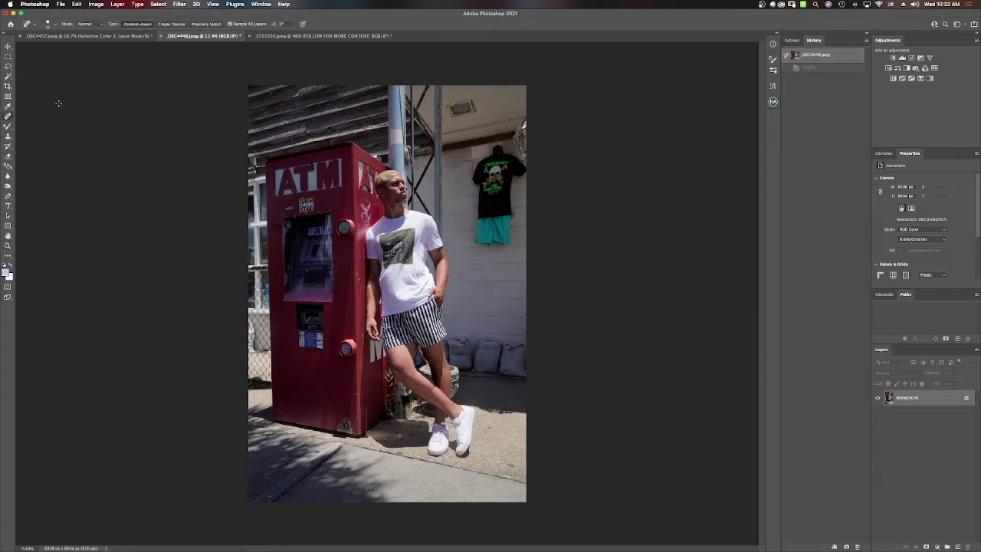
{"action": "key", "text": "bracketright"}
{"action": "left_click", "coordinate": [360, 274]}
{"action": "left_click", "coordinate": [359, 275]}
{"action": "left_click", "coordinate": [363, 381]}
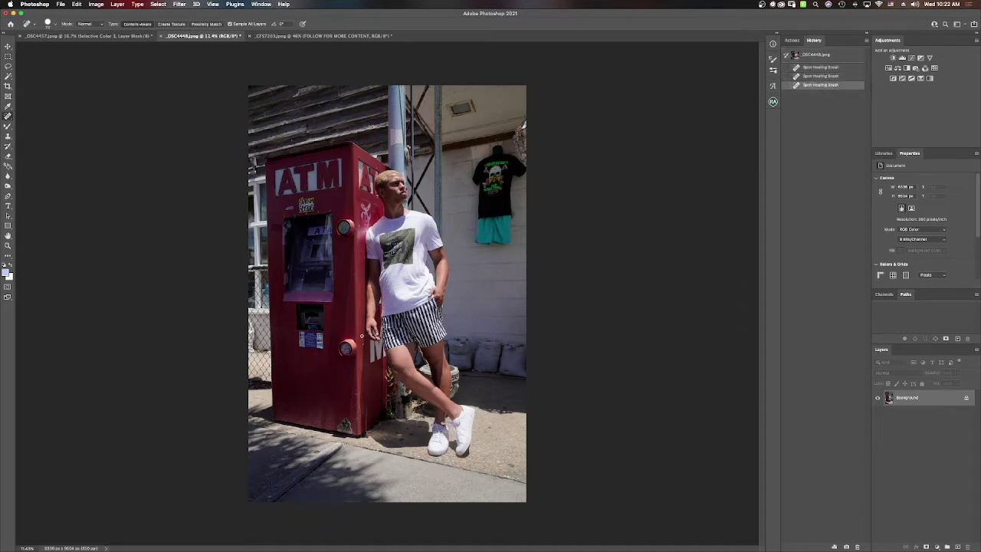
{"action": "left_click", "coordinate": [364, 345]}
{"action": "left_click", "coordinate": [361, 354]}
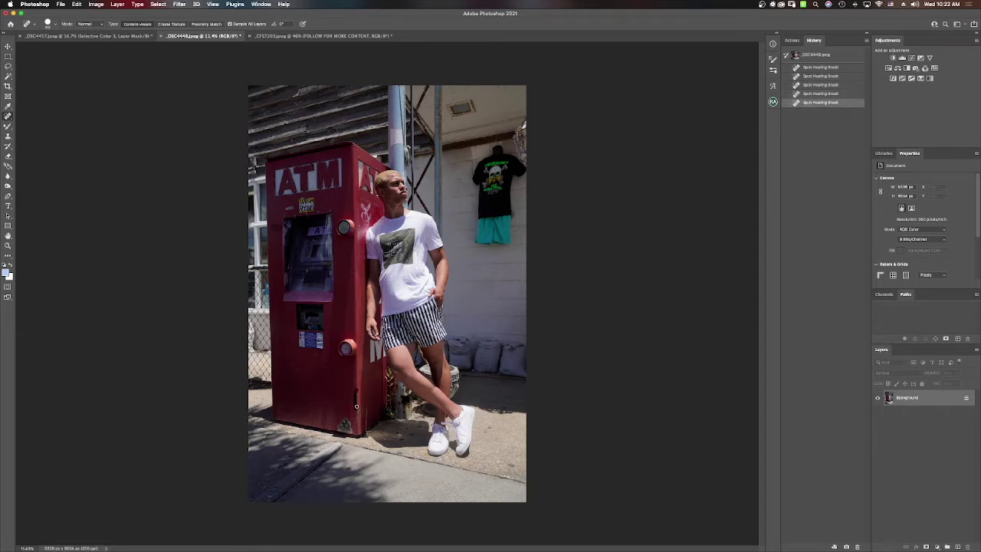
{"action": "left_click", "coordinate": [356, 413]}
{"action": "left_click", "coordinate": [356, 420]}
{"action": "left_click", "coordinate": [356, 425]}
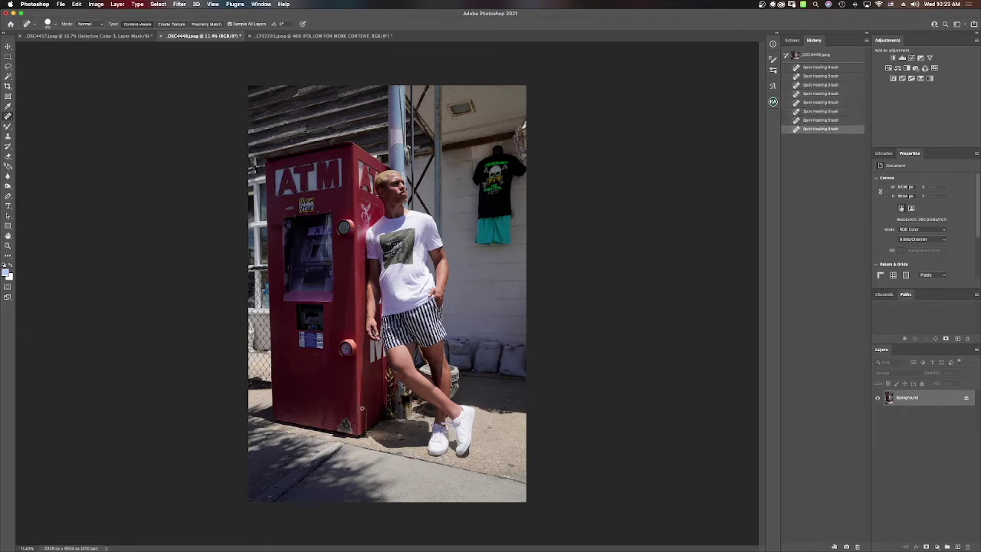
- Enlarge the Spot Healing Brush and remove the debris from the shaded ground between the ATM and the man's shoes
{"action": "key", "text": "bracketright"}
{"action": "key", "text": "bracketright"}
{"action": "left_click", "coordinate": [400, 434]}
{"action": "left_click", "coordinate": [404, 430]}
{"action": "left_click", "coordinate": [409, 432]}
{"action": "left_click", "coordinate": [424, 428]}
{"action": "left_click", "coordinate": [419, 429]}
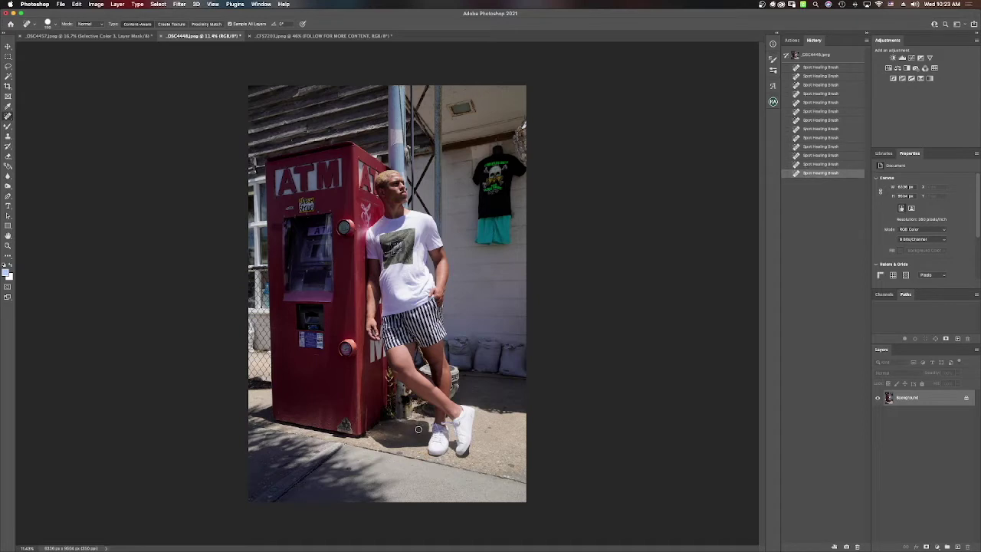
{"action": "left_click", "coordinate": [418, 433]}
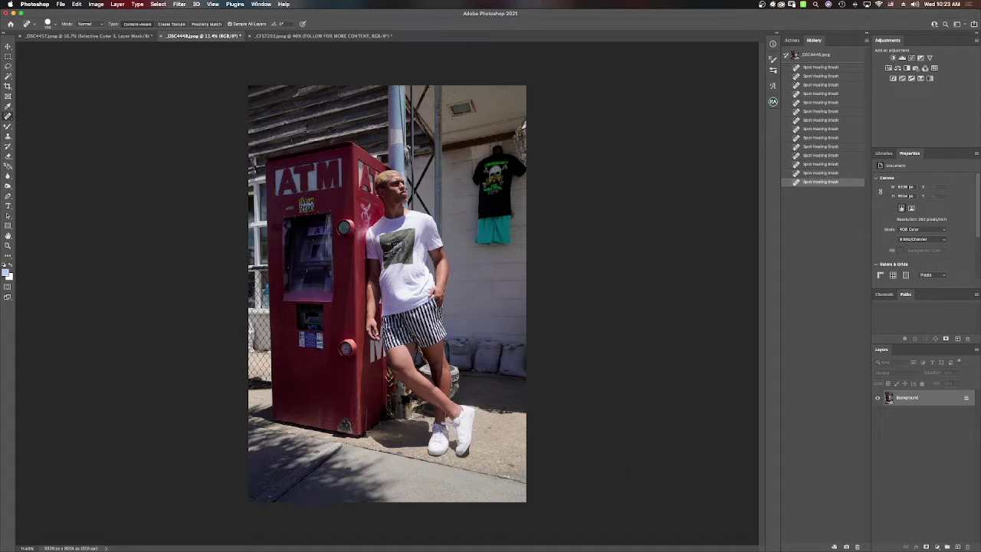
- Heal the spots on the sunlit ground around the shoes and in the shadow near the photo's right edge
{"action": "left_click", "coordinate": [511, 465]}
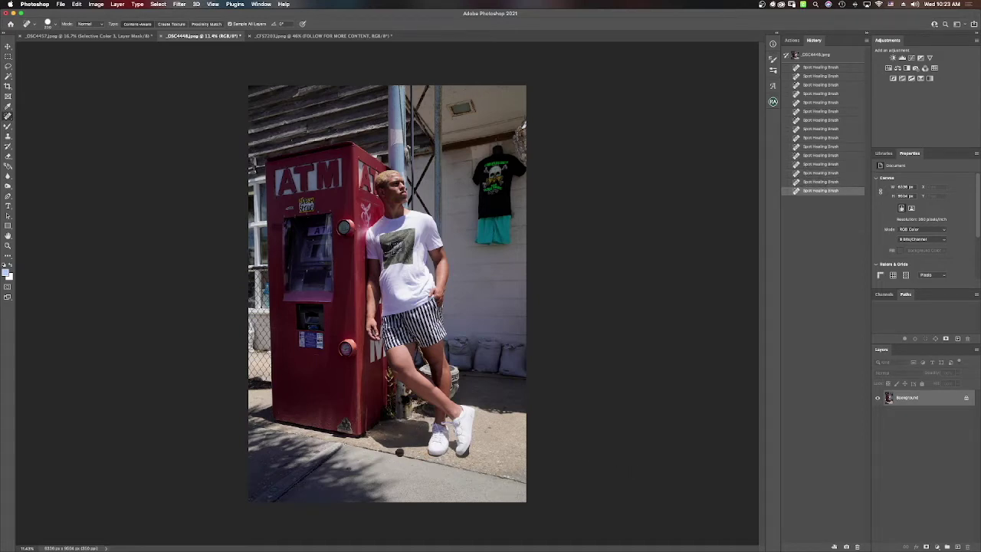
{"action": "left_click", "coordinate": [400, 452]}
{"action": "left_click", "coordinate": [488, 428]}
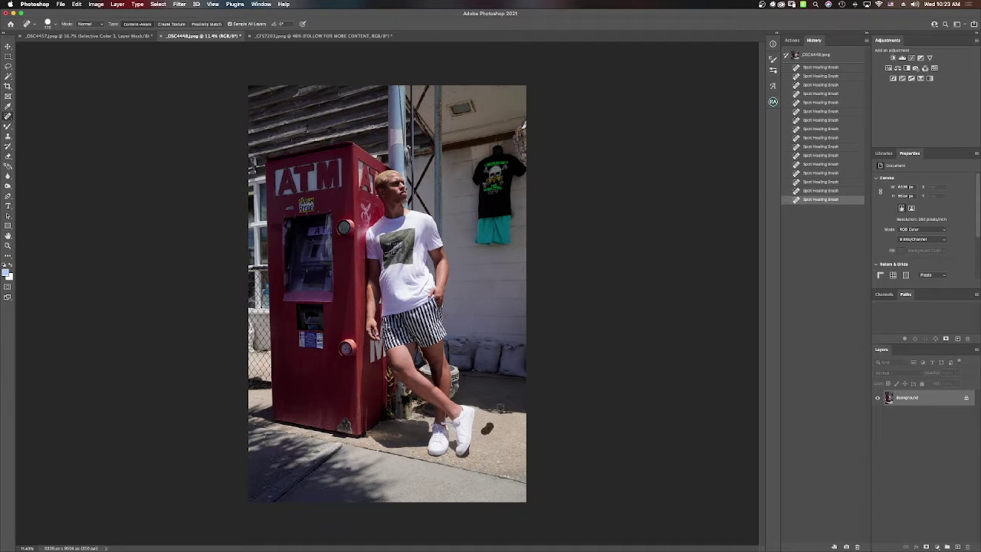
{"action": "left_click", "coordinate": [528, 388]}
{"action": "left_click", "coordinate": [518, 397]}
{"action": "left_click", "coordinate": [521, 400]}
- Heal the marks on the white wall above the sandbags and beside the hanging black T-shirt
{"action": "left_click", "coordinate": [518, 324]}
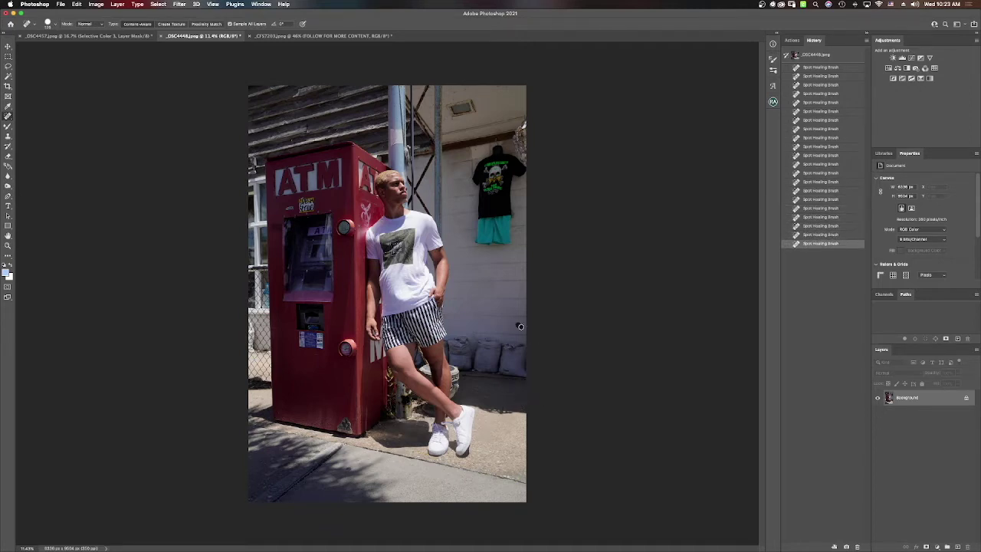
{"action": "left_click", "coordinate": [520, 327]}
{"action": "left_click_drag", "start_coordinate": [473, 188], "coordinate": [456, 173]}
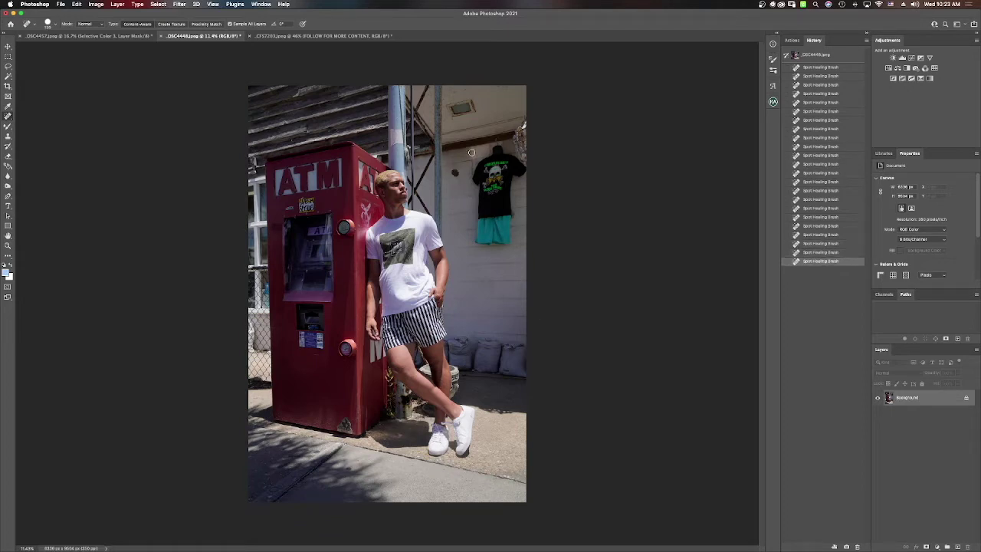
{"action": "left_click", "coordinate": [475, 150]}
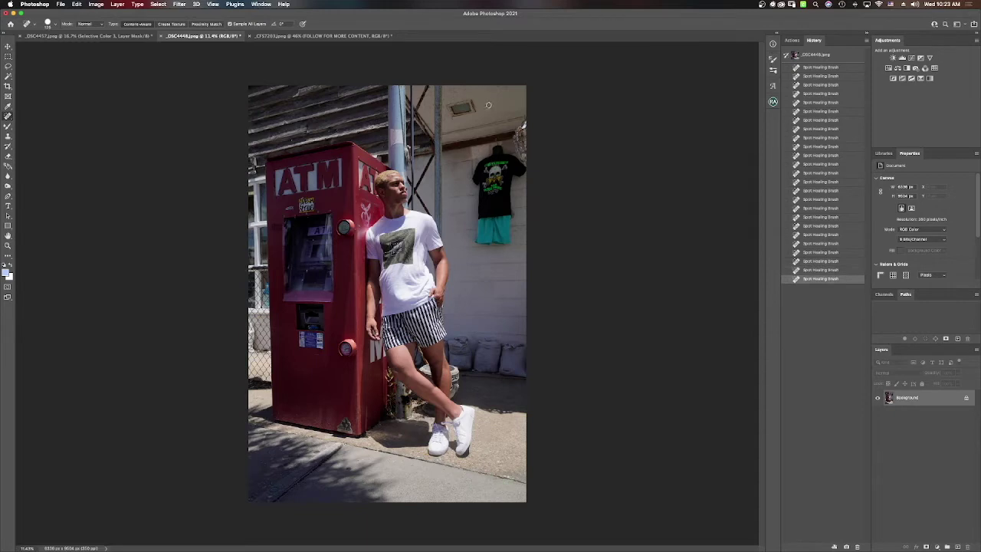
- Remove the yellow sticker below the ATM lettering and the blemishes on the machine's red front with the Spot Healing Brush
{"action": "left_click", "coordinate": [360, 219]}
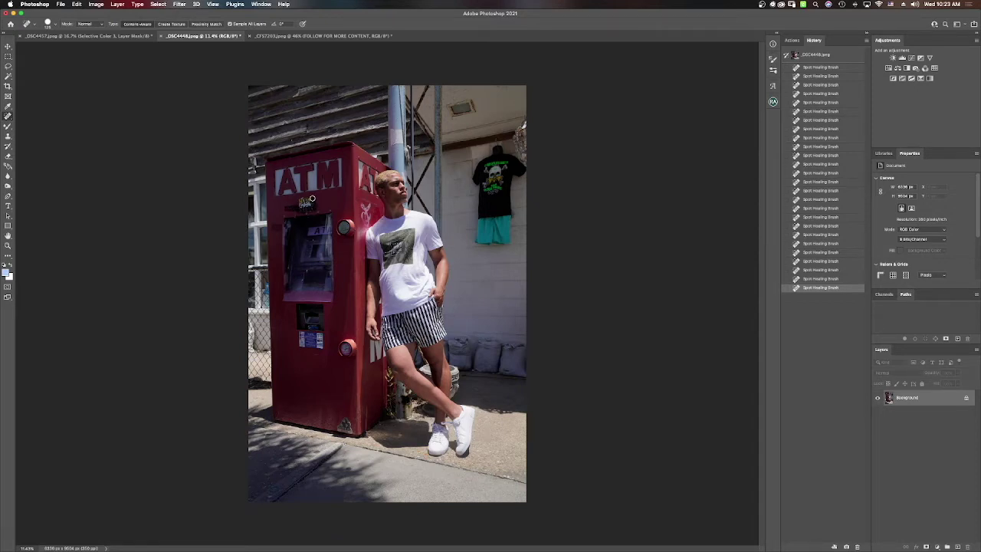
{"action": "mouse_move", "coordinate": [312, 199]}
{"action": "left_mouse_down"}
{"action": "mouse_move", "coordinate": [299, 202]}
{"action": "mouse_move", "coordinate": [309, 203]}
{"action": "left_mouse_up"}
{"action": "left_click_drag", "start_coordinate": [309, 203], "coordinate": [309, 203]}
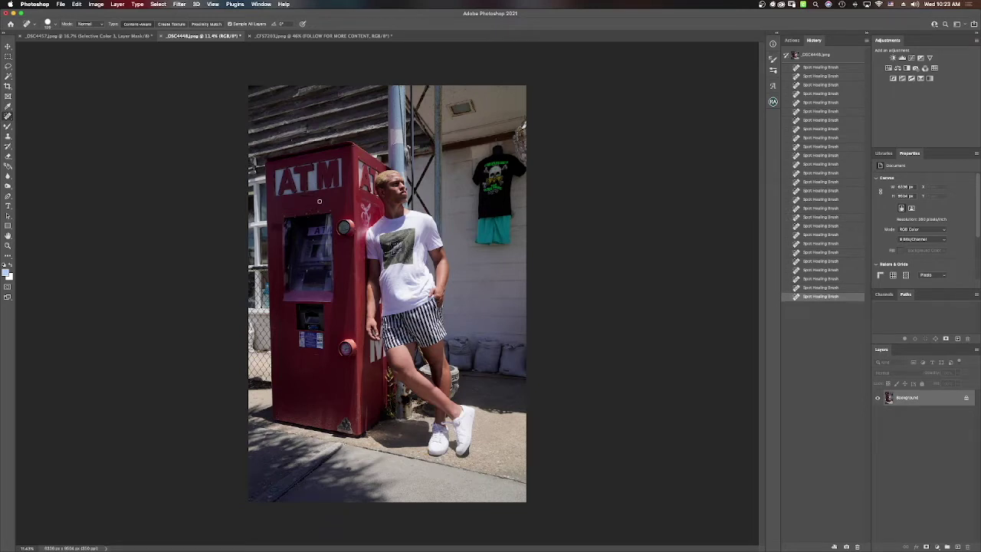
{"action": "left_click", "coordinate": [312, 208]}
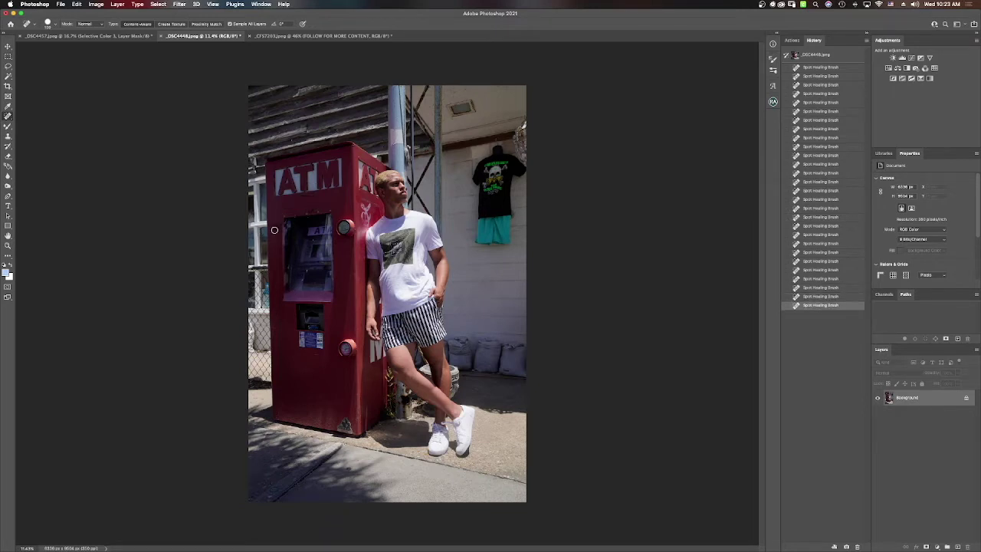
{"action": "left_click", "coordinate": [274, 230]}
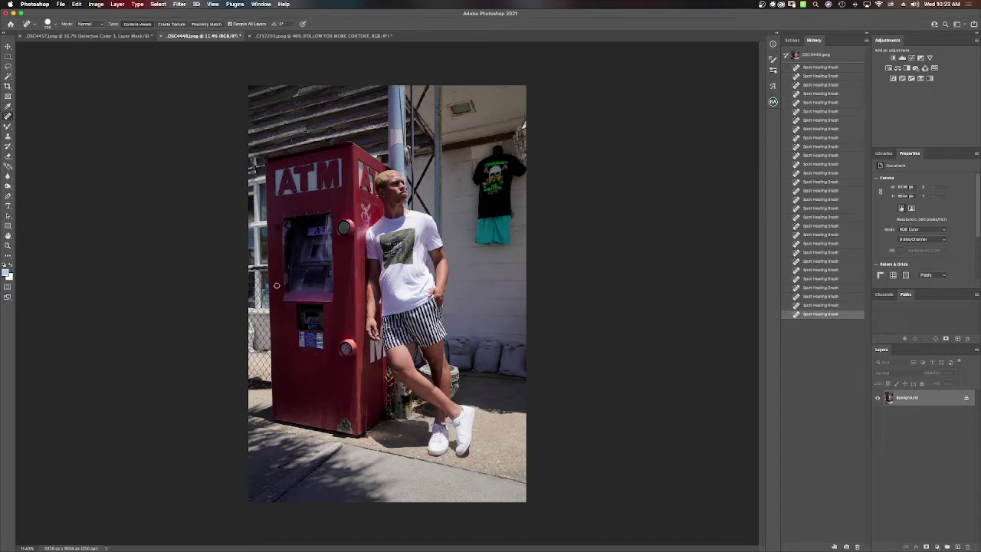
- Patch the mark at the left border of the ATM screen with the Patch tool and deselect
{"action": "left_click", "coordinate": [7, 66]}
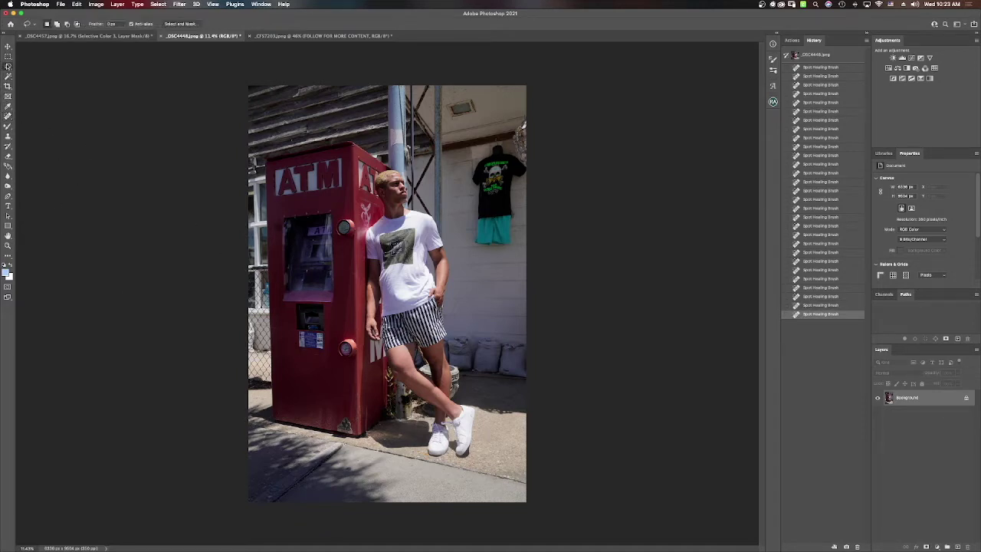
{"action": "left_click", "coordinate": [8, 67]}
{"action": "left_click", "coordinate": [7, 115]}
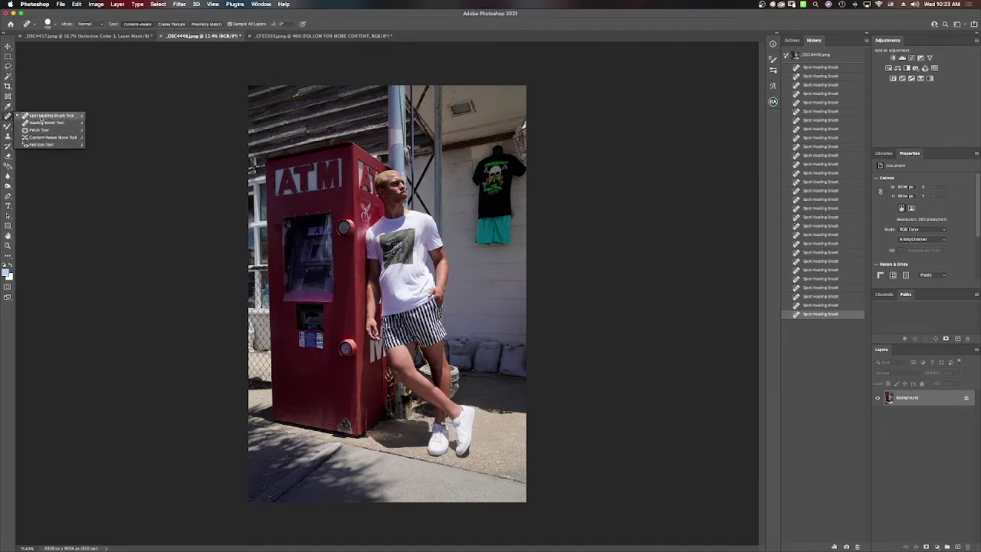
{"action": "left_click", "coordinate": [42, 130]}
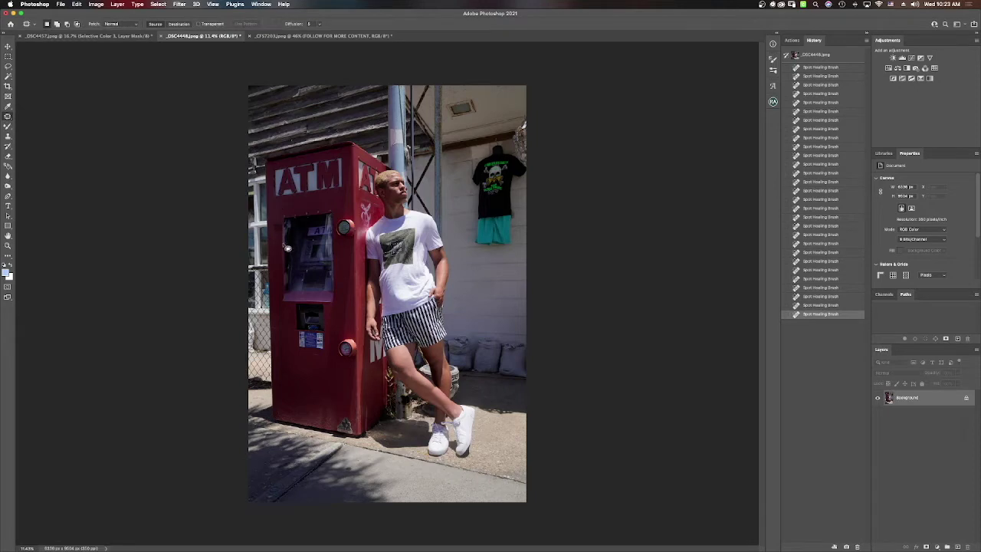
{"action": "mouse_move", "coordinate": [283, 227]}
{"action": "left_mouse_down"}
{"action": "mouse_move", "coordinate": [276, 225]}
{"action": "mouse_move", "coordinate": [277, 253]}
{"action": "mouse_move", "coordinate": [278, 230]}
{"action": "left_mouse_up"}
{"action": "key", "text": "ctrl+d"}
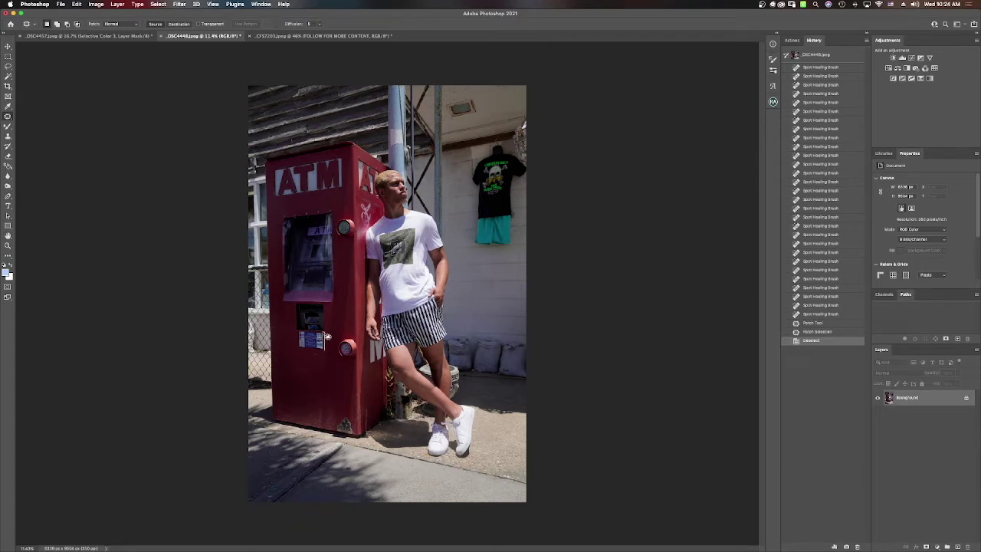
- Remove the blue label below the ATM's card slot by patching it with clean red surface, including the leftover traces
{"action": "mouse_move", "coordinate": [307, 335]}
{"action": "left_mouse_down"}
{"action": "mouse_move", "coordinate": [296, 354]}
{"action": "mouse_move", "coordinate": [328, 358]}
{"action": "mouse_move", "coordinate": [312, 347]}
{"action": "mouse_move", "coordinate": [310, 371]}
{"action": "left_mouse_up"}
{"action": "key", "text": "super+d"}
{"action": "mouse_move", "coordinate": [305, 335]}
{"action": "left_mouse_down"}
{"action": "mouse_move", "coordinate": [296, 340]}
{"action": "mouse_move", "coordinate": [305, 347]}
{"action": "left_mouse_up"}
{"action": "key", "text": "super+d"}
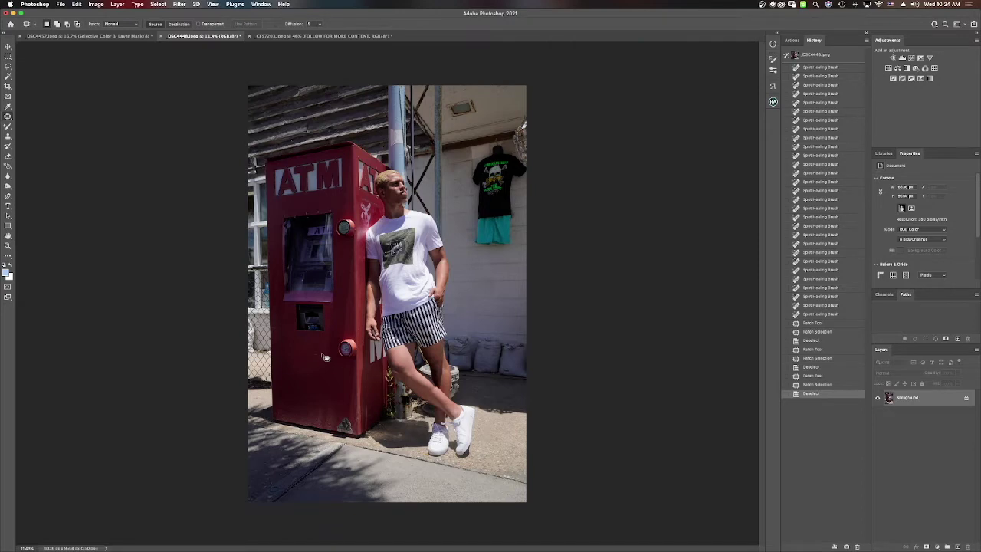
{"action": "left_click_drag", "start_coordinate": [320, 356], "coordinate": [313, 356]}
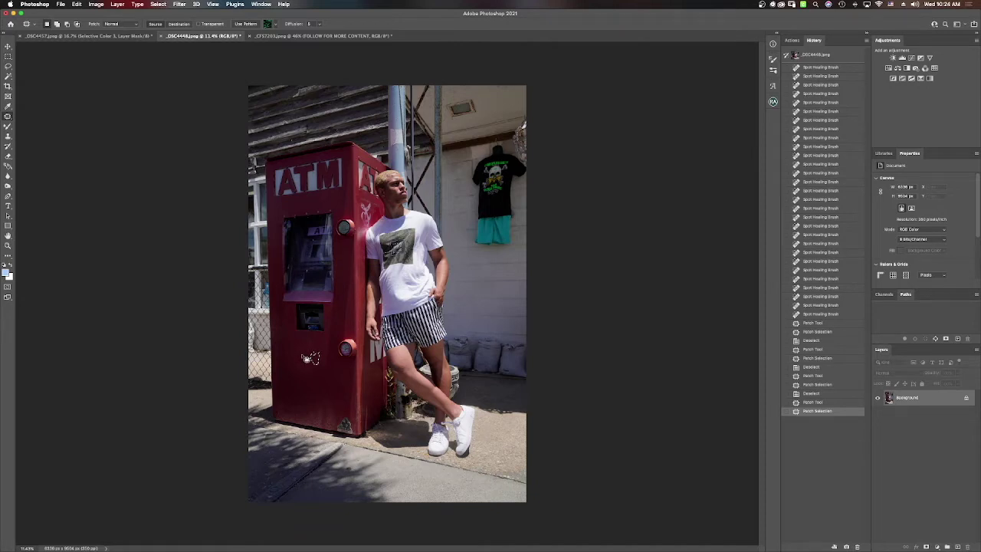
{"action": "key", "text": "super+d"}
- Heal the spots and bright flecks across the tree-shadowed sidewalk in the foreground with the Spot Healing Brush
{"action": "left_click_drag", "start_coordinate": [8, 116], "coordinate": [33, 116]}
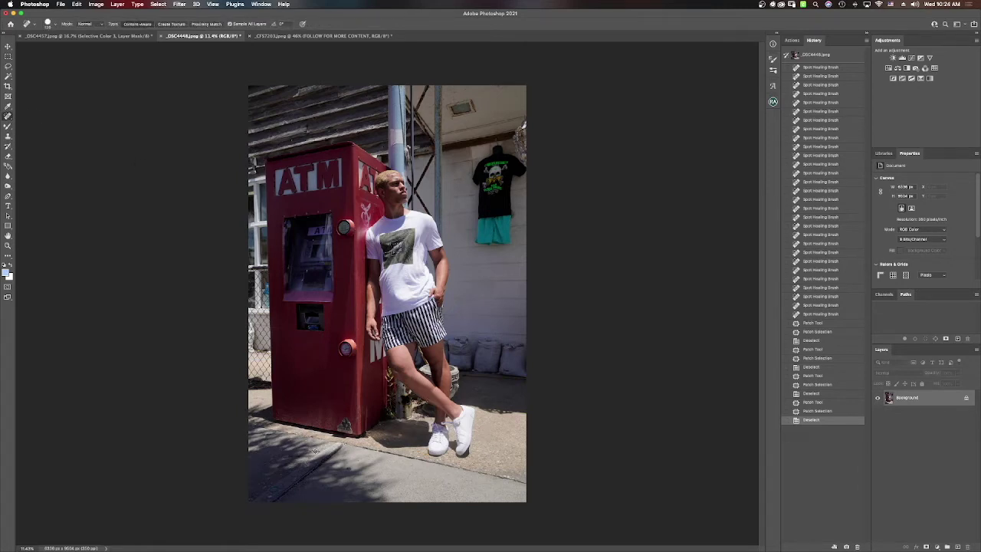
{"action": "left_click", "coordinate": [316, 451]}
{"action": "left_click", "coordinate": [308, 501]}
{"action": "left_click", "coordinate": [273, 488]}
{"action": "left_click_drag", "start_coordinate": [280, 465], "coordinate": [303, 456]}
{"action": "left_click", "coordinate": [268, 450]}
{"action": "left_click", "coordinate": [251, 452]}
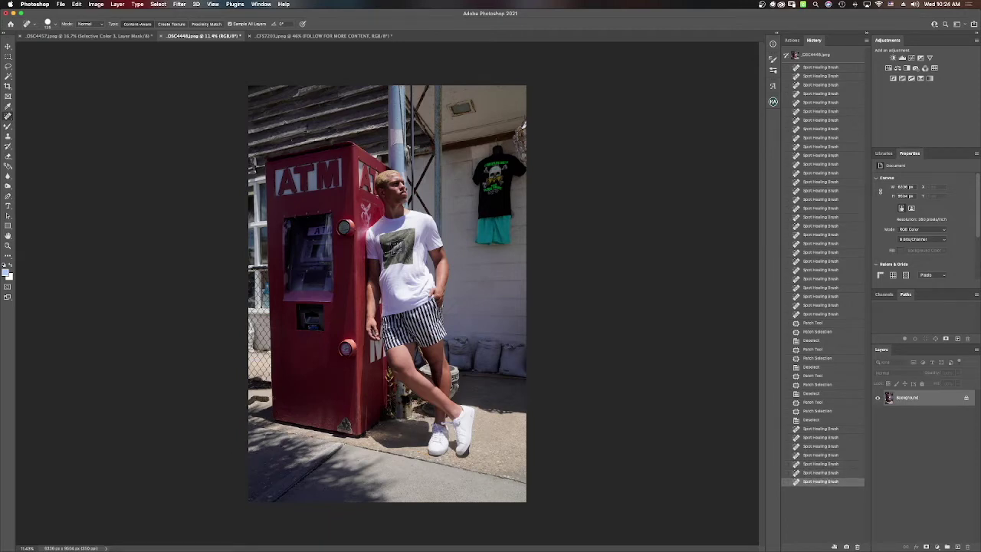
- Heal the debris at the foot of the chain-link fence and on the shaded ground beside the ATM
{"action": "left_click", "coordinate": [259, 401]}
{"action": "left_click", "coordinate": [423, 424]}
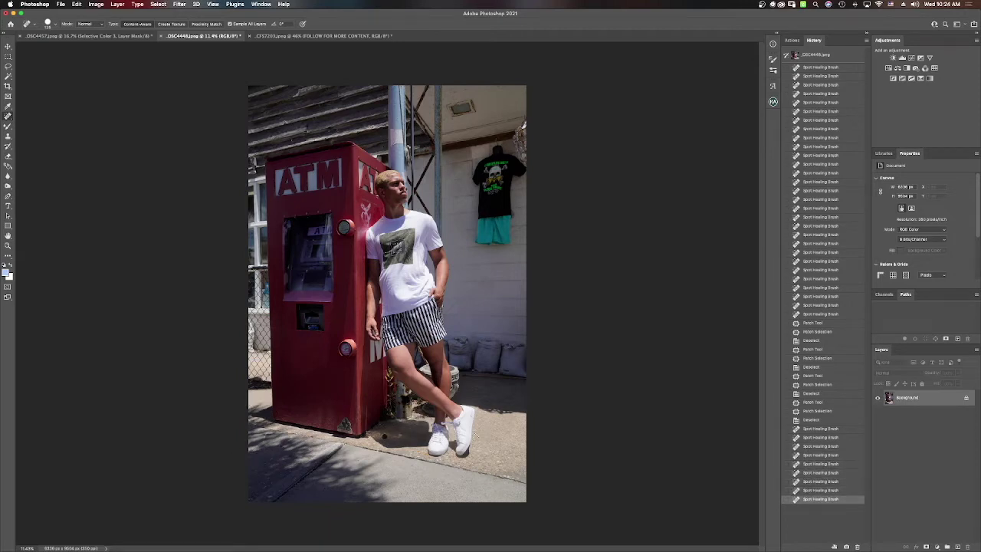
{"action": "left_click", "coordinate": [384, 437]}
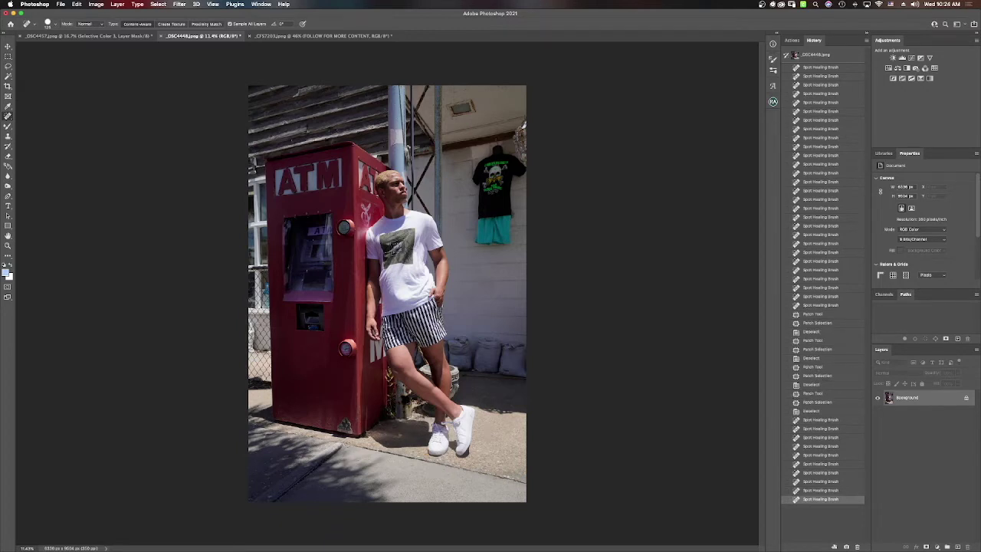
- Paint out the long seam between the sidewalk and the rough ground, and heal the strip along the sandbags' base
{"action": "left_click_drag", "start_coordinate": [347, 444], "coordinate": [531, 484]}
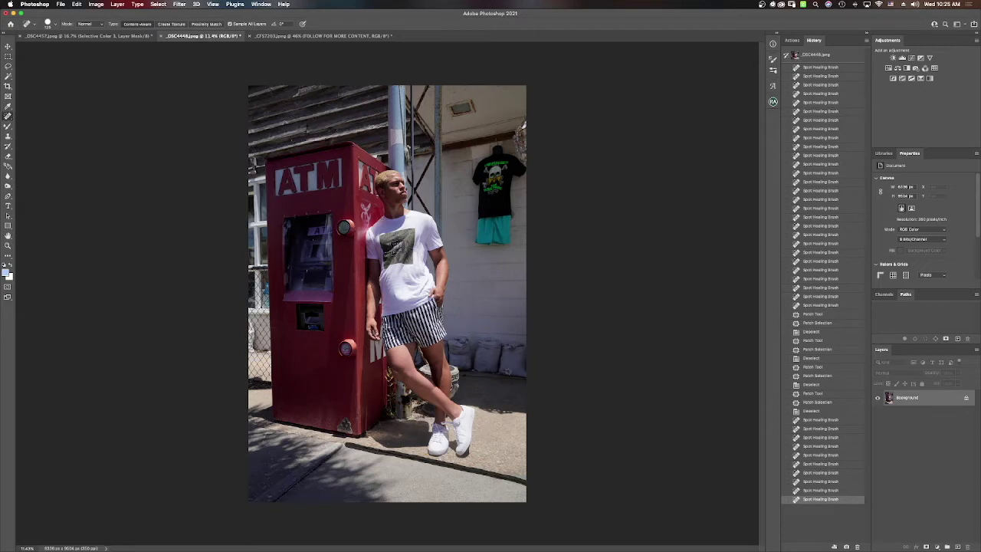
{"action": "left_click_drag", "start_coordinate": [527, 481], "coordinate": [346, 443]}
{"action": "left_click", "coordinate": [484, 373]}
{"action": "mouse_move", "coordinate": [462, 375]}
{"action": "left_mouse_down"}
{"action": "mouse_move", "coordinate": [528, 379]}
{"action": "mouse_move", "coordinate": [515, 378]}
{"action": "left_mouse_up"}
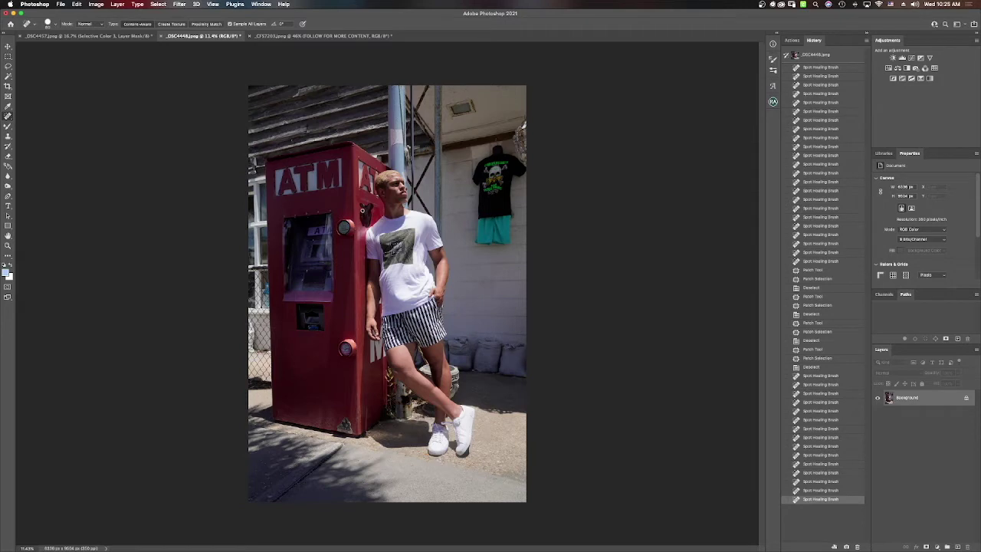
- Remove the white graffiti from the ATM's side panel beside the man's shoulder with the Spot Healing Brush
{"action": "left_click_drag", "start_coordinate": [362, 205], "coordinate": [364, 201]}
{"action": "left_click", "coordinate": [378, 204]}
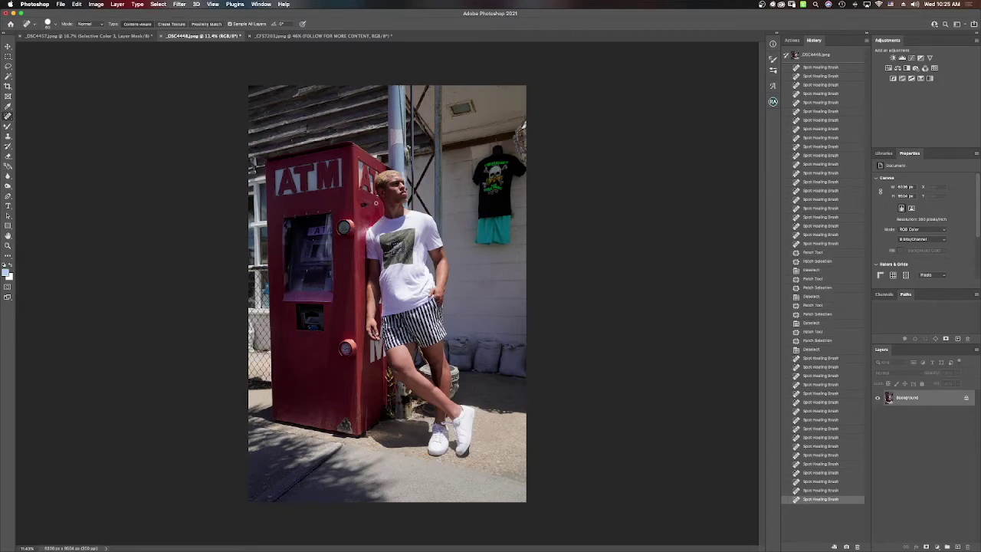
{"action": "left_click", "coordinate": [366, 205]}
{"action": "left_click", "coordinate": [369, 212]}
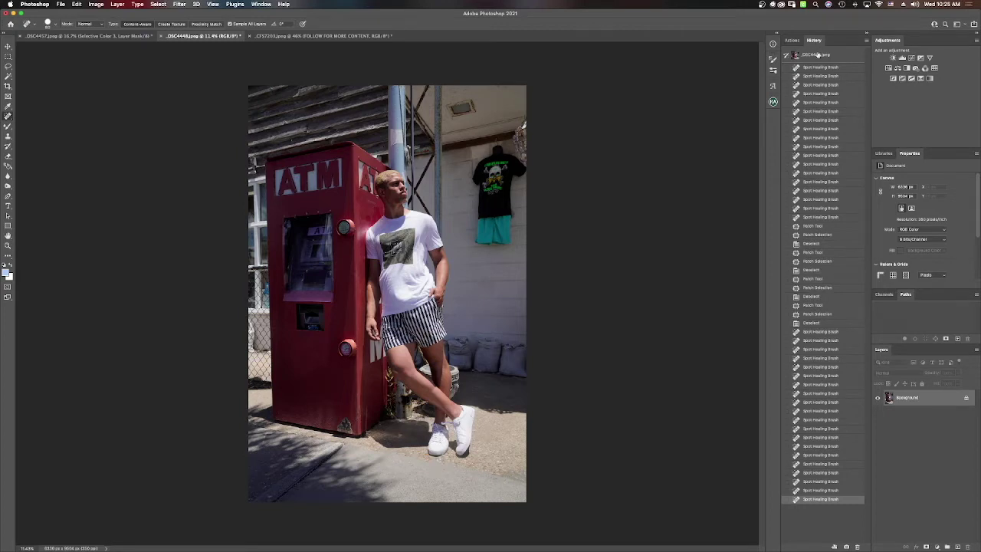
- Compare the original photo with the retouched version by switching to the opening history state and back to the latest one
{"action": "left_click", "coordinate": [816, 56]}
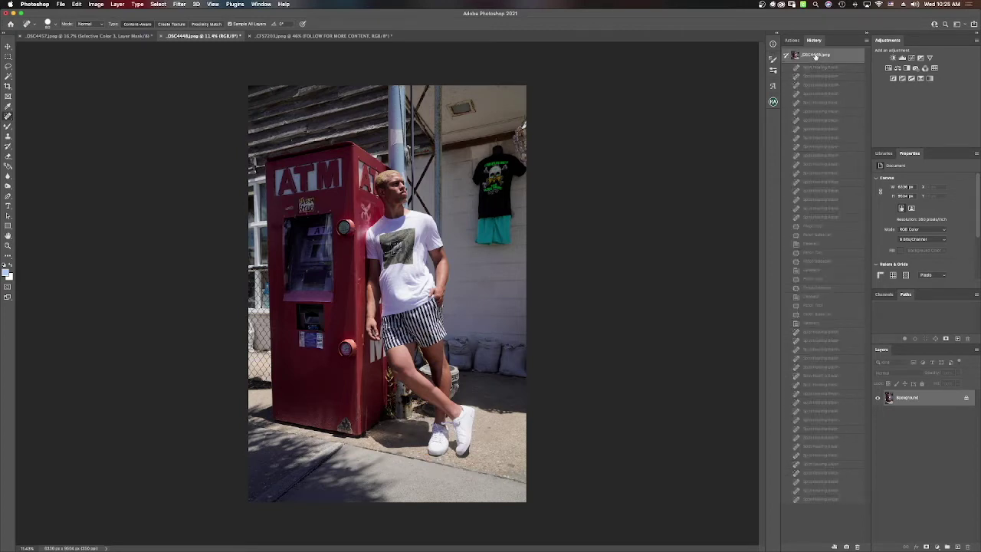
{"action": "left_click", "coordinate": [836, 501]}
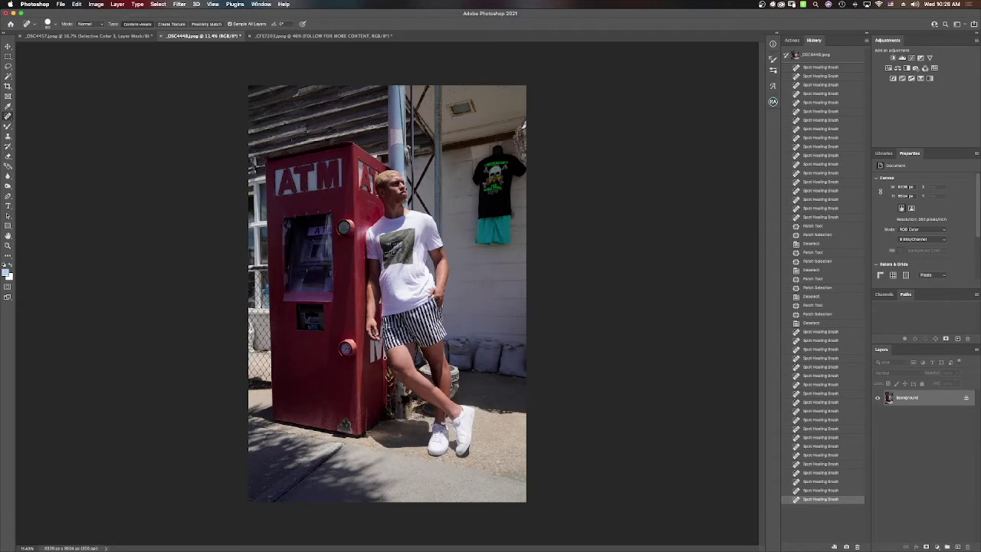
- Heal the remaining marks around the ATM's card slot and on the red panel below it
{"action": "left_click", "coordinate": [309, 303]}
{"action": "left_click", "coordinate": [299, 335]}
{"action": "left_click", "coordinate": [280, 331]}
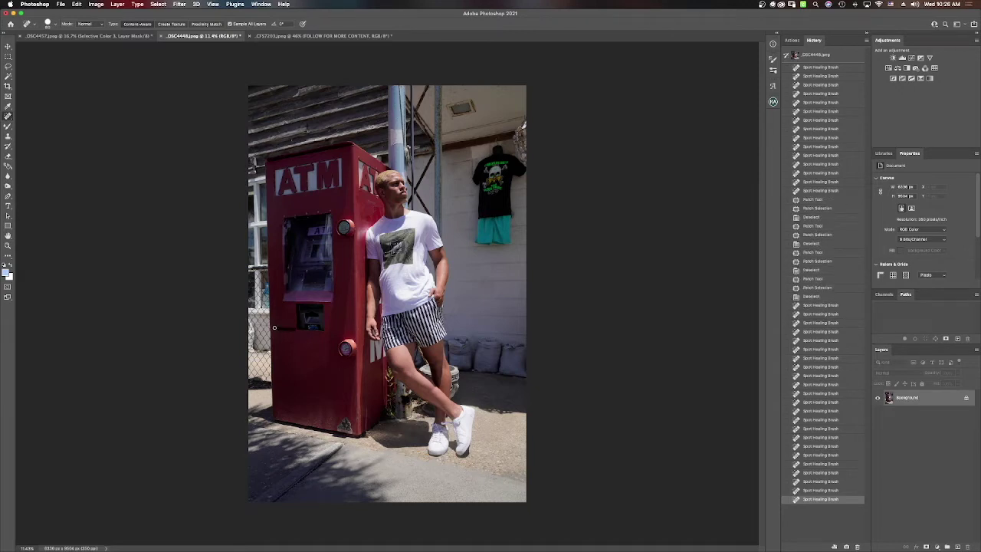
{"action": "left_click", "coordinate": [317, 353]}
{"action": "left_click", "coordinate": [317, 353]}
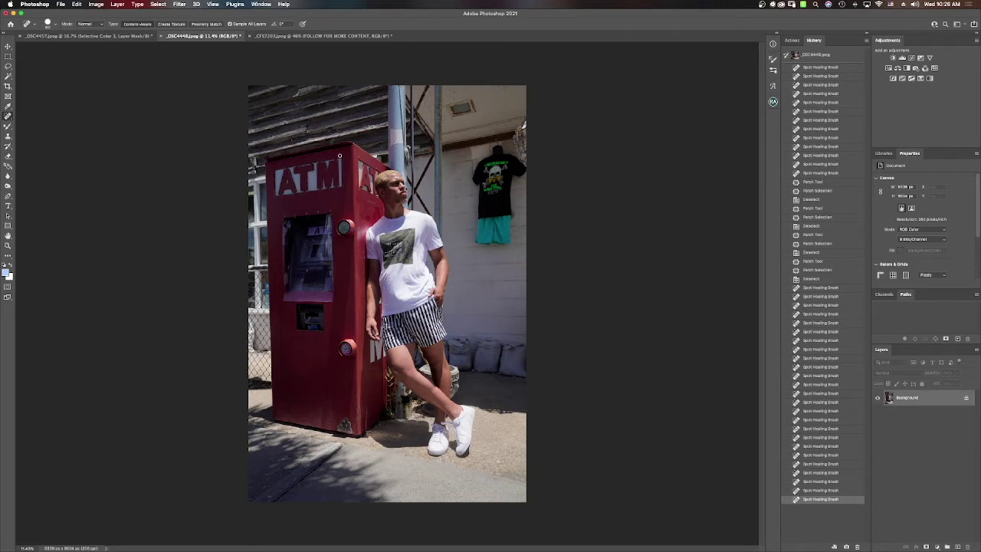
- Heal the small spots around the large lettering on the ATM's upper front with the Spot Healing Brush
{"action": "left_click", "coordinate": [340, 156]}
{"action": "left_click", "coordinate": [307, 160]}
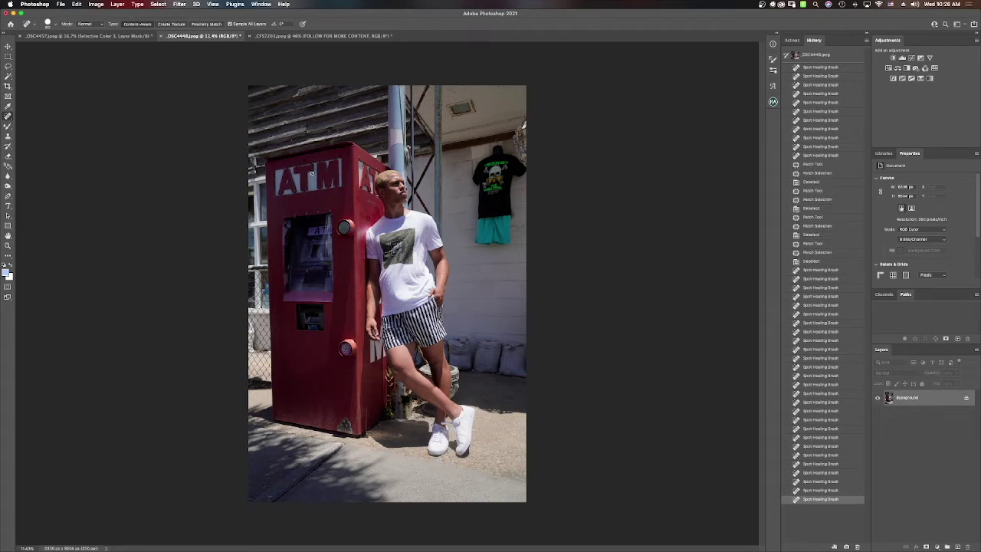
{"action": "left_click", "coordinate": [313, 172]}
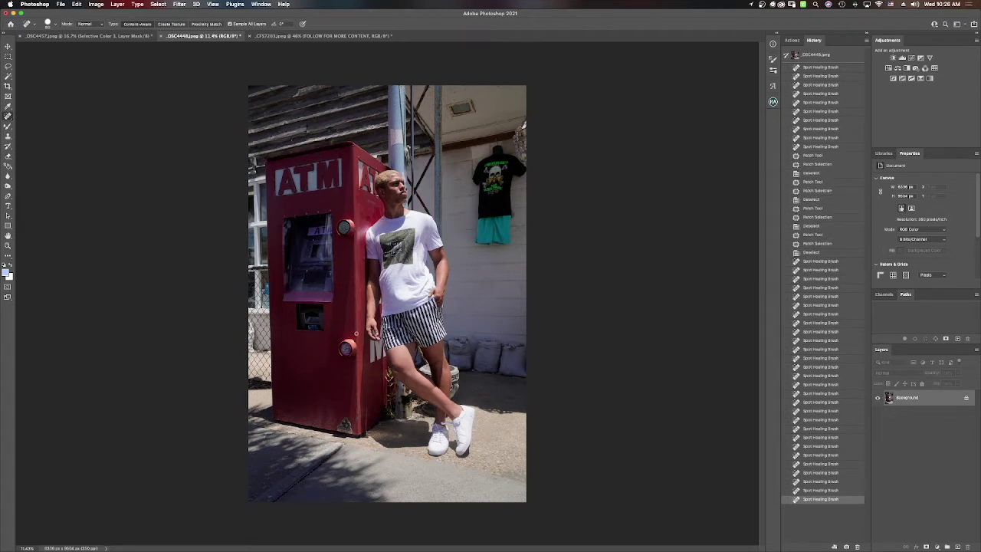
- Heal the scuffs along the ATM's front corner edge around the lower round light
{"action": "left_click", "coordinate": [356, 339]}
{"action": "left_click", "coordinate": [356, 322]}
{"action": "left_click", "coordinate": [355, 318]}
{"action": "left_click", "coordinate": [353, 331]}
{"action": "left_click", "coordinate": [355, 337]}
{"action": "left_click", "coordinate": [354, 368]}
- Heal the marks along the ATM's lower corner and side panel, and a spot on the ground beside its base
{"action": "left_click", "coordinate": [379, 425]}
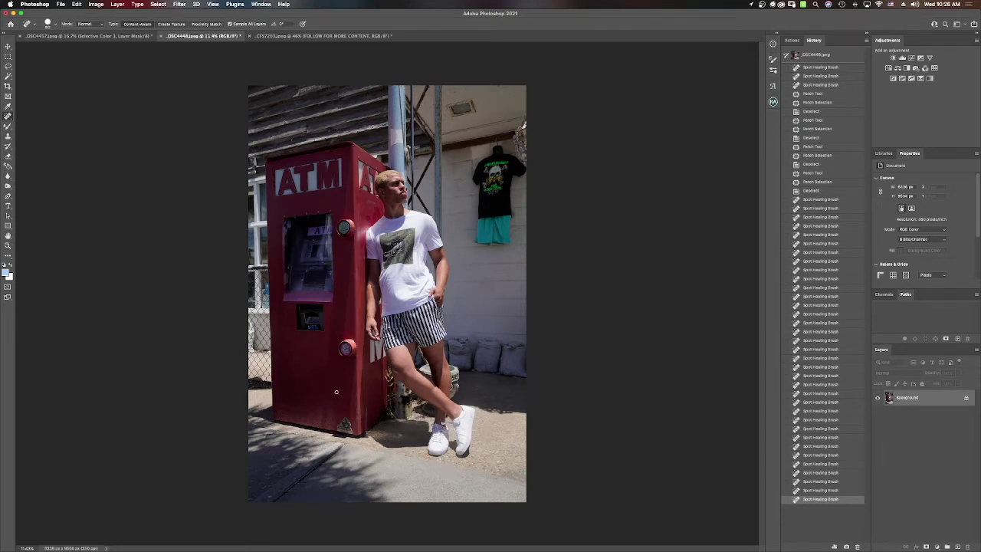
{"action": "left_click", "coordinate": [357, 394]}
{"action": "left_click", "coordinate": [357, 403]}
{"action": "left_click", "coordinate": [362, 420]}
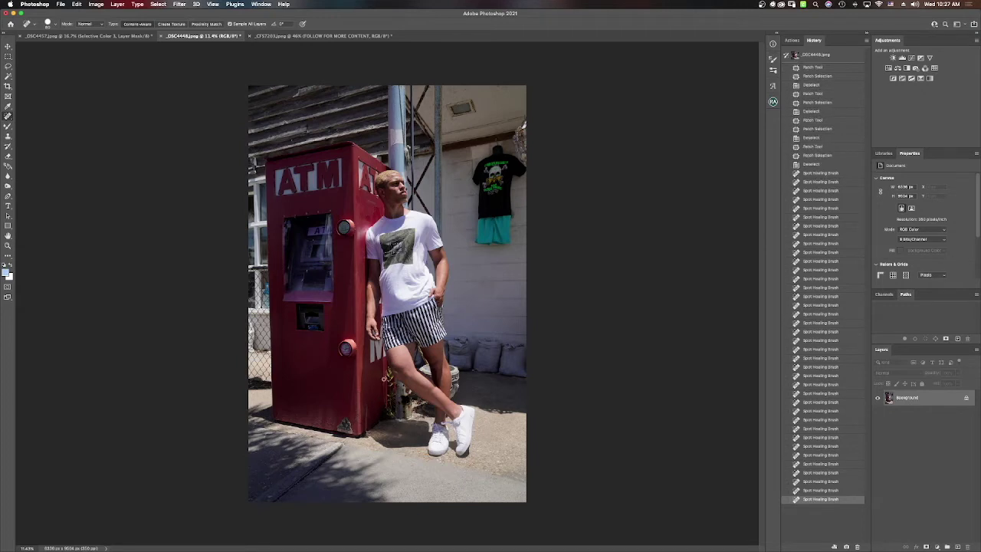
{"action": "left_click", "coordinate": [378, 382]}
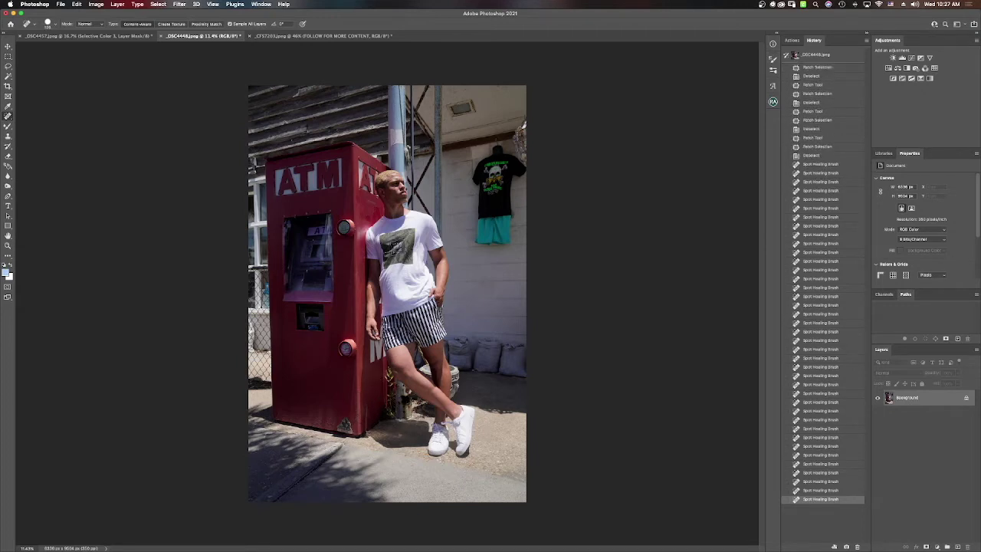
- Paint out the diagonal crack in the shaded sidewalk in front of the ATM, and heal a spot on the ATM's lower panel
{"action": "left_click_drag", "start_coordinate": [327, 457], "coordinate": [267, 505]}
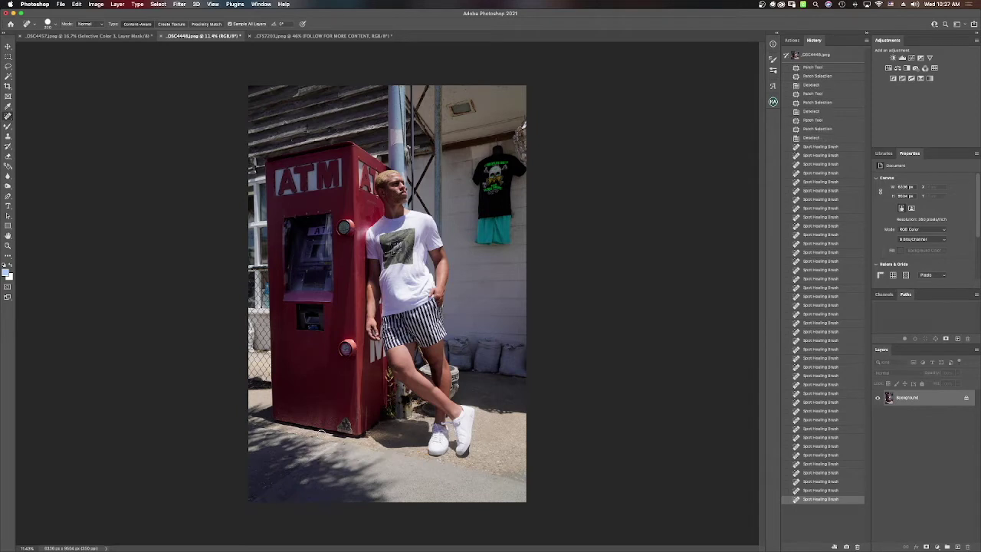
{"action": "left_click_drag", "start_coordinate": [253, 501], "coordinate": [336, 443]}
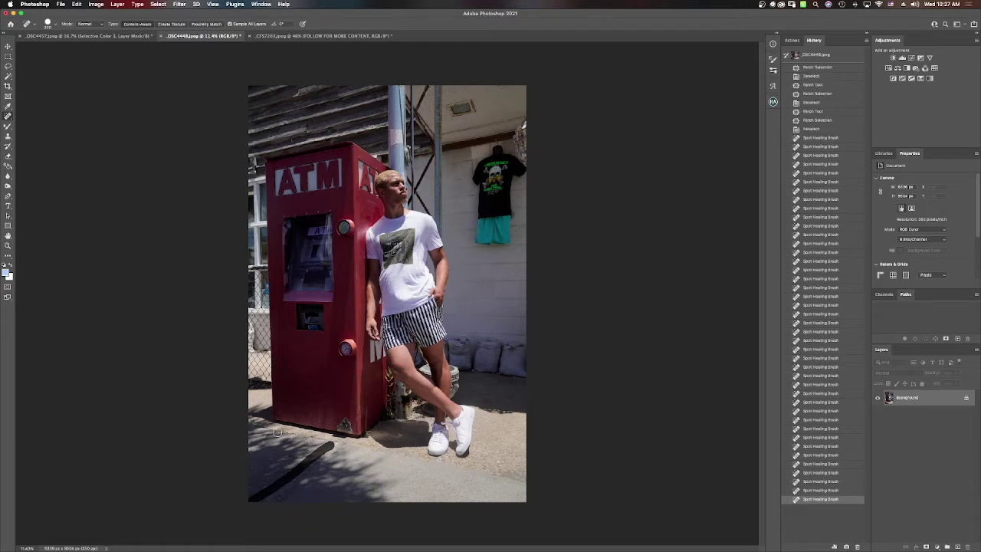
{"action": "key", "text": "bracketleft"}
{"action": "left_click", "coordinate": [312, 414]}
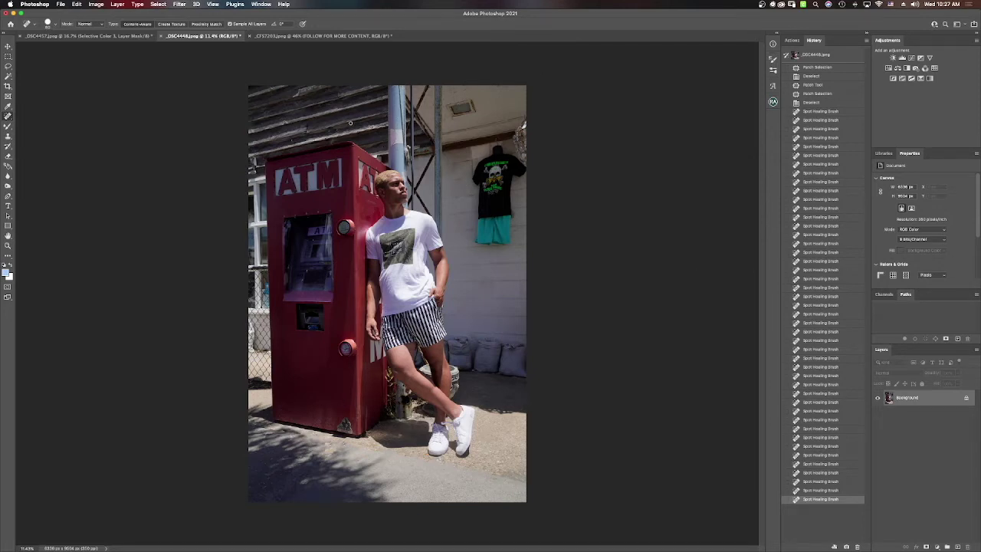
- Heal the marks on the wooden siding above the ATM, on the panel above its screen and beside the window
{"action": "left_click", "coordinate": [321, 128]}
{"action": "left_click", "coordinate": [328, 130]}
{"action": "left_click", "coordinate": [336, 131]}
{"action": "left_click", "coordinate": [303, 208]}
{"action": "left_click", "coordinate": [252, 286]}
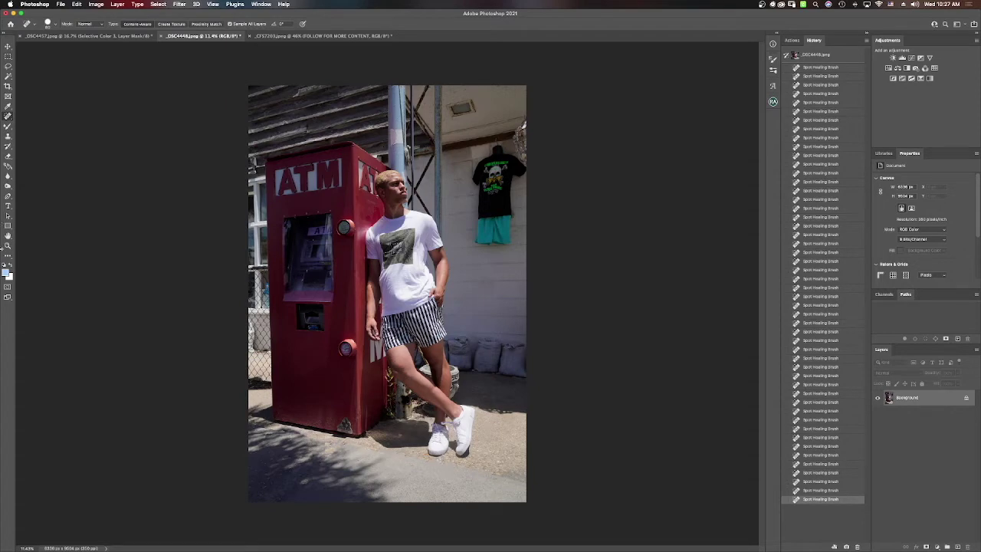
- Zoom in on the man's upper body and heal the marks on his neck with the Spot Healing Brush
{"action": "left_click", "coordinate": [8, 245]}
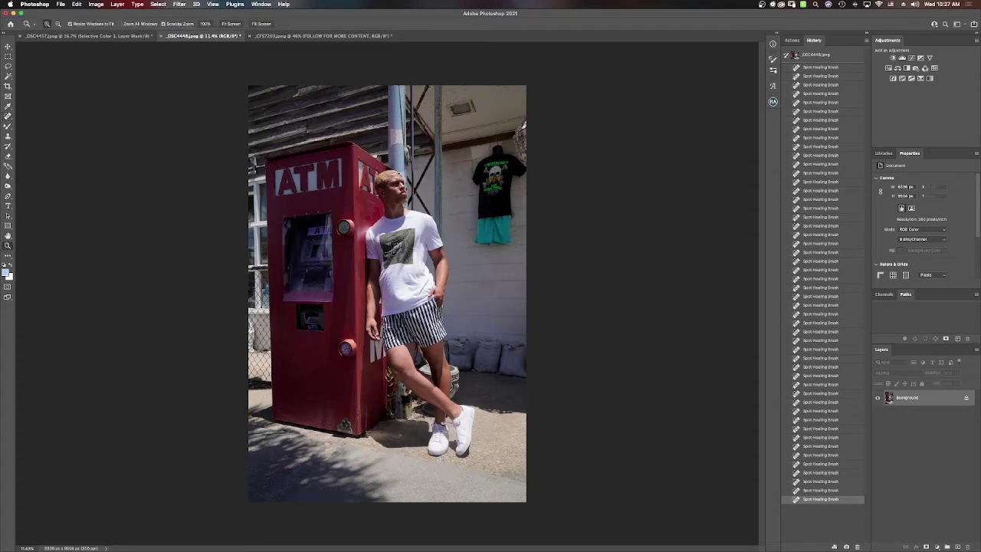
{"action": "left_click_drag", "start_coordinate": [391, 182], "coordinate": [751, 146]}
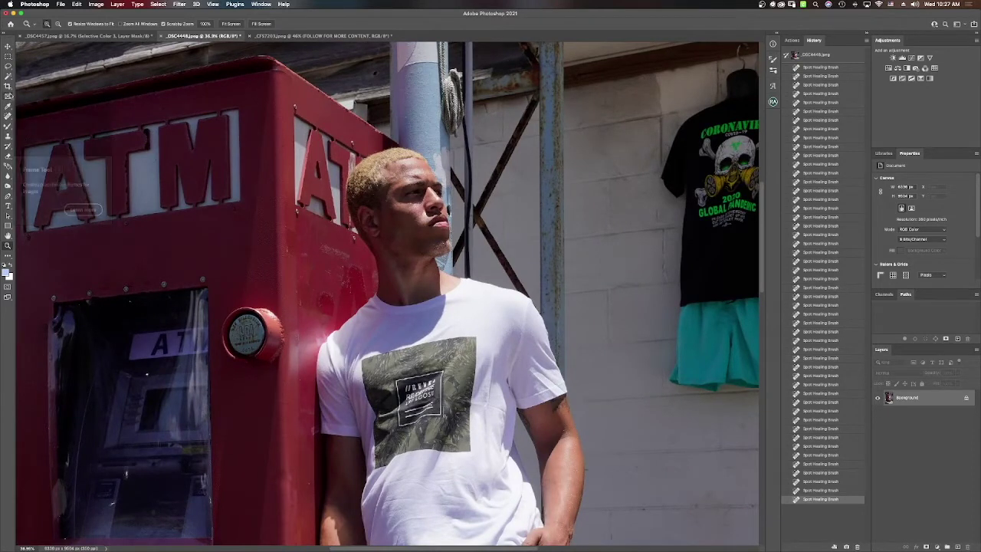
{"action": "left_click", "coordinate": [7, 116]}
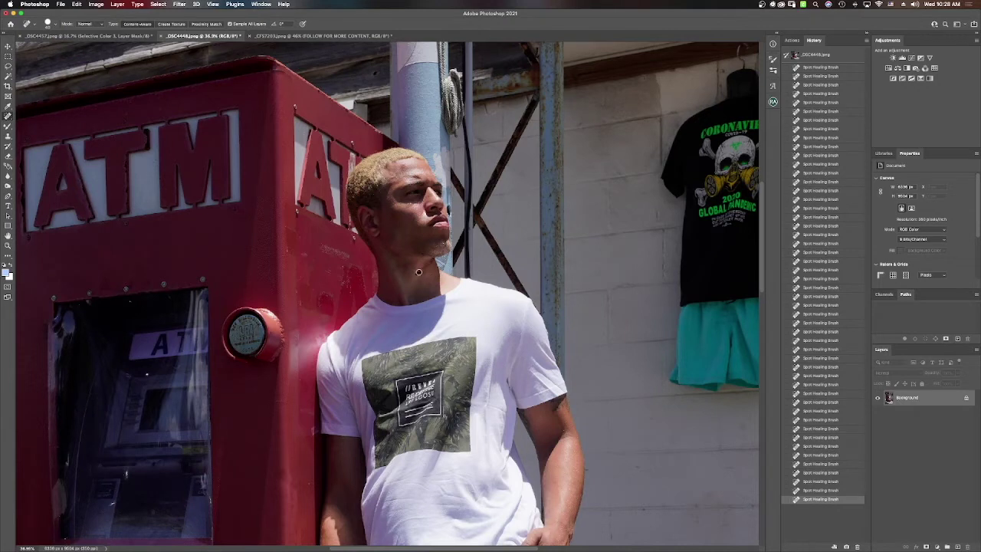
{"action": "left_click_drag", "start_coordinate": [398, 266], "coordinate": [409, 266]}
- Brighten the man's forehead, eye area and cheek with the Dodge tool
{"action": "left_click", "coordinate": [7, 187]}
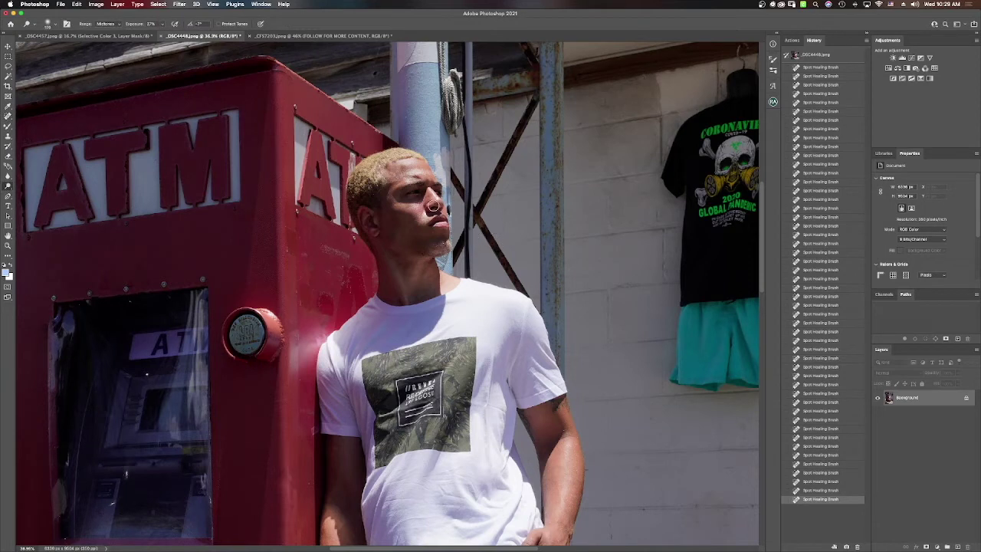
{"action": "mouse_move", "coordinate": [414, 192]}
{"action": "left_mouse_down"}
{"action": "mouse_move", "coordinate": [437, 190]}
{"action": "mouse_move", "coordinate": [426, 192]}
{"action": "left_mouse_up"}
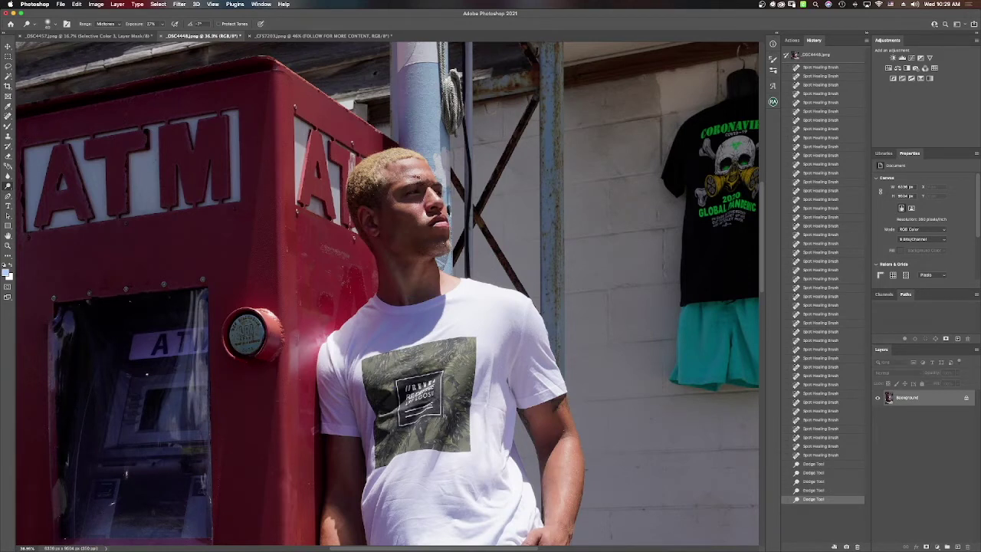
{"action": "left_click_drag", "start_coordinate": [416, 177], "coordinate": [421, 179]}
{"action": "left_click_drag", "start_coordinate": [416, 177], "coordinate": [422, 178]}
{"action": "mouse_move", "coordinate": [416, 178]}
{"action": "left_mouse_down"}
{"action": "mouse_move", "coordinate": [430, 182]}
{"action": "mouse_move", "coordinate": [420, 205]}
{"action": "left_mouse_up"}
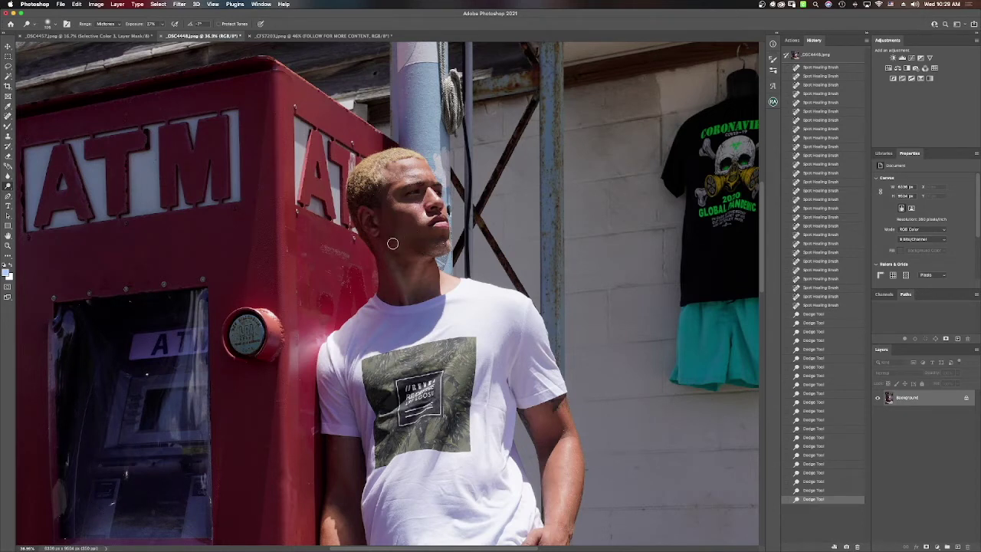
{"action": "left_click_drag", "start_coordinate": [400, 213], "coordinate": [421, 221]}
{"action": "left_click", "coordinate": [418, 220]}
- Enlarge the Dodge brush and lighten the man's temple and the hair above his ear
{"action": "key", "text": "bracketright"}
{"action": "key", "text": "bracketright"}
{"action": "key", "text": "bracketright"}
{"action": "key", "text": "bracketright"}
{"action": "mouse_move", "coordinate": [373, 190]}
{"action": "left_mouse_down"}
{"action": "mouse_move", "coordinate": [376, 208]}
{"action": "mouse_move", "coordinate": [358, 193]}
{"action": "left_mouse_up"}
{"action": "left_click", "coordinate": [358, 193]}
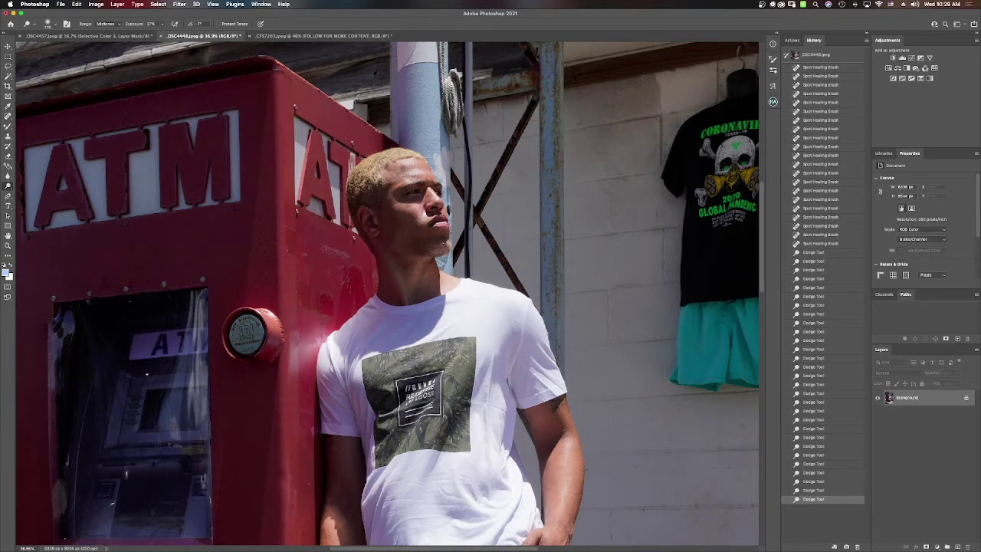
{"action": "left_click", "coordinate": [376, 195]}
{"action": "left_click", "coordinate": [377, 198]}
{"action": "left_click", "coordinate": [386, 189]}
{"action": "left_click", "coordinate": [389, 186]}
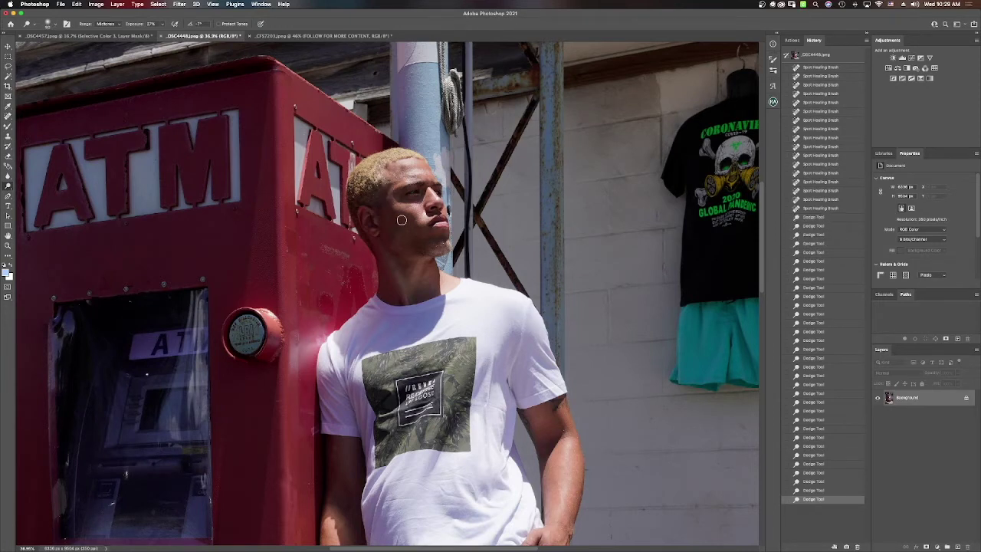
- Heal the scratches and marks on the ATM's red side panel and corner edge beside the man's neck with the Spot Healing Brush
{"action": "scroll", "coordinate": [536, 291], "scroll_direction": "down", "scroll_amount": 5}
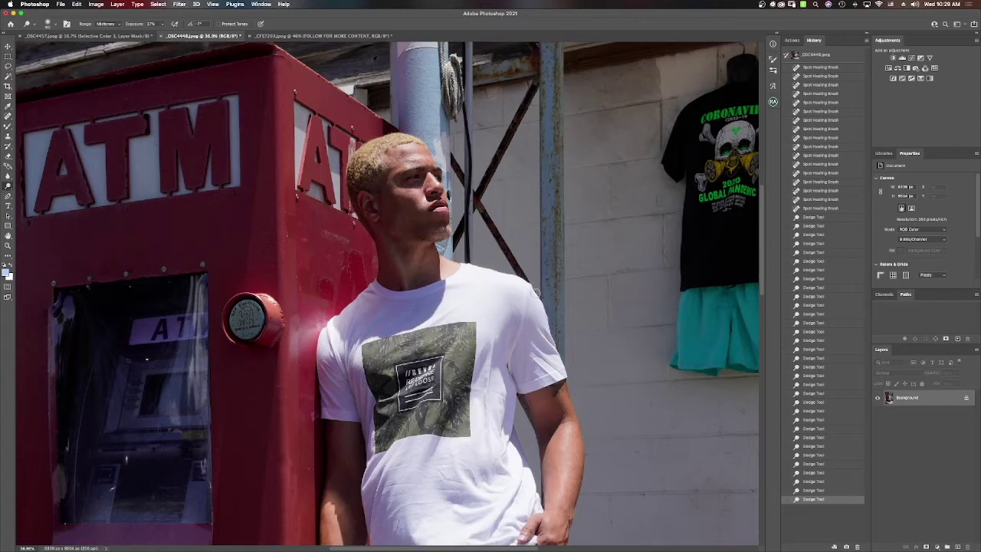
{"action": "scroll", "coordinate": [471, 330], "scroll_direction": "up", "scroll_amount": 4}
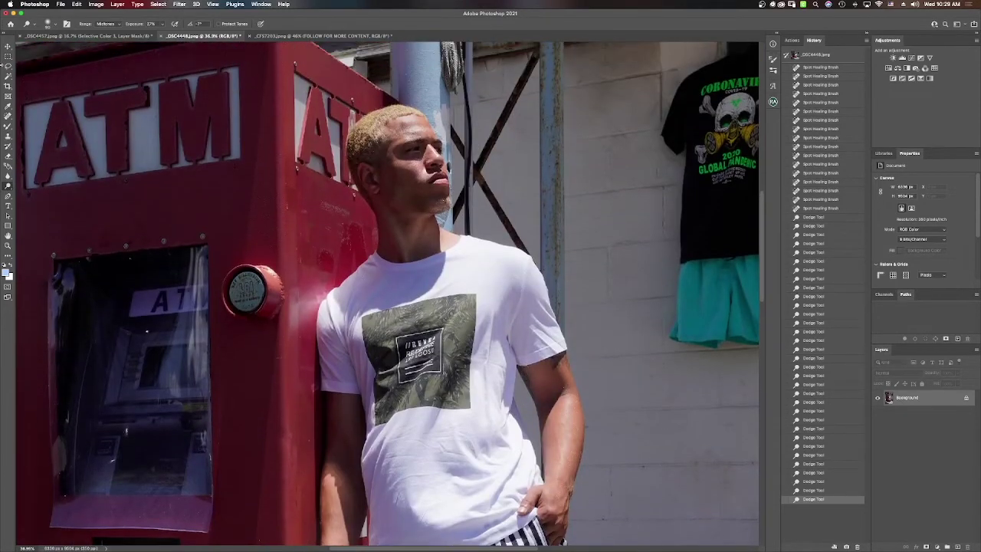
{"action": "left_click", "coordinate": [6, 115]}
{"action": "mouse_move", "coordinate": [301, 255]}
{"action": "left_mouse_down"}
{"action": "mouse_move", "coordinate": [303, 267]}
{"action": "mouse_move", "coordinate": [315, 244]}
{"action": "mouse_move", "coordinate": [331, 272]}
{"action": "left_mouse_up"}
{"action": "mouse_move", "coordinate": [351, 211]}
{"action": "left_mouse_down"}
{"action": "mouse_move", "coordinate": [319, 205]}
{"action": "mouse_move", "coordinate": [353, 197]}
{"action": "mouse_move", "coordinate": [337, 239]}
{"action": "mouse_move", "coordinate": [325, 208]}
{"action": "left_mouse_up"}
{"action": "mouse_move", "coordinate": [281, 184]}
{"action": "left_mouse_down"}
{"action": "mouse_move", "coordinate": [297, 189]}
{"action": "mouse_move", "coordinate": [289, 220]}
{"action": "left_mouse_up"}
{"action": "left_click", "coordinate": [302, 212]}
{"action": "left_click", "coordinate": [315, 228]}
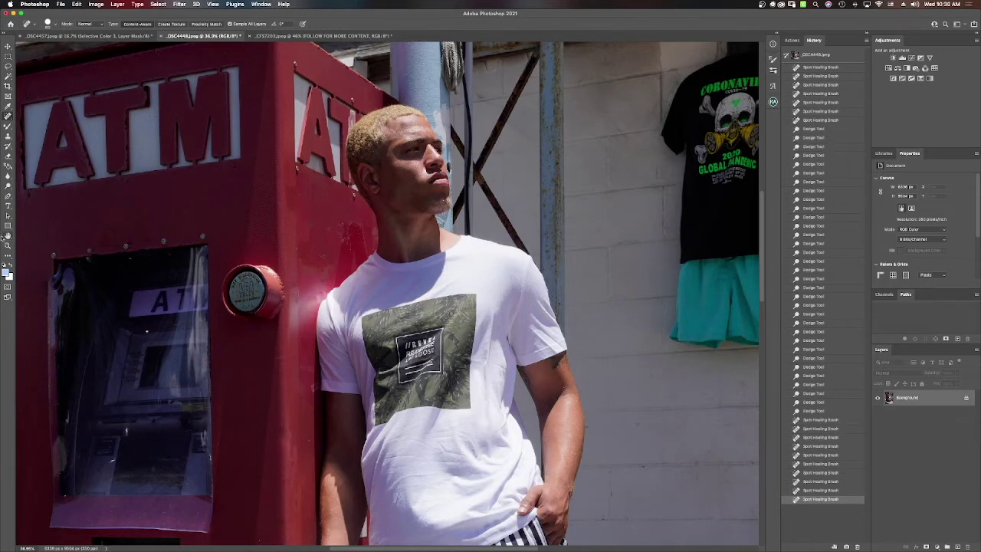
- Heal the small marks between the screws along the top edge of the ATM's screen
{"action": "left_click", "coordinate": [127, 245]}
{"action": "left_click", "coordinate": [136, 244]}
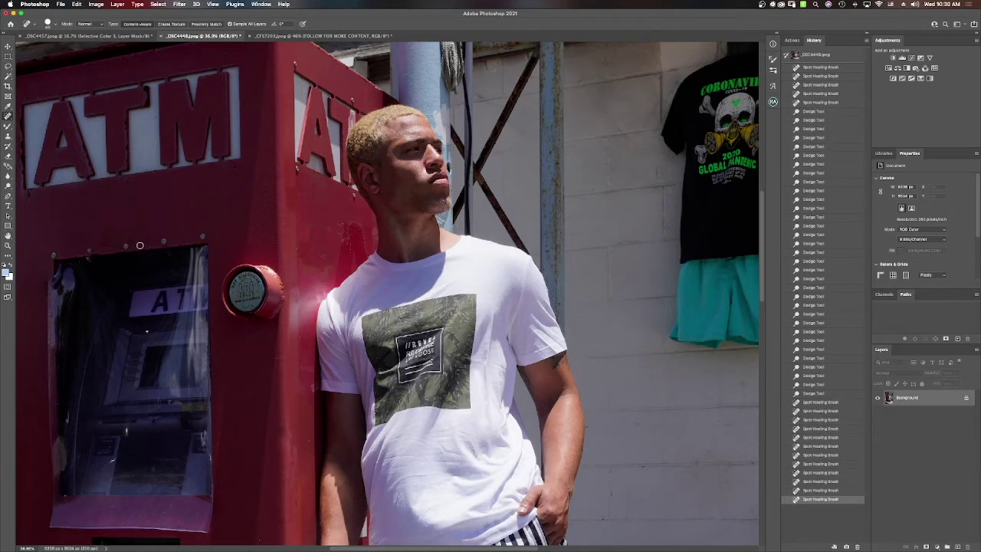
{"action": "left_click", "coordinate": [144, 249]}
{"action": "left_click", "coordinate": [152, 247]}
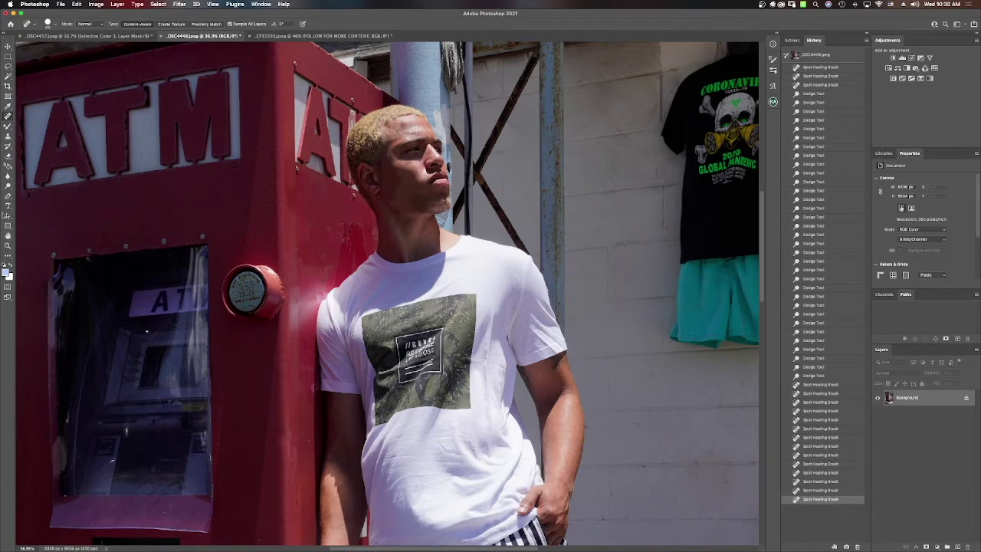
- Fit the photo to the window and repeatedly compare the original opening state with the latest retouched state
{"action": "left_click", "coordinate": [9, 246]}
{"action": "left_click", "coordinate": [232, 24]}
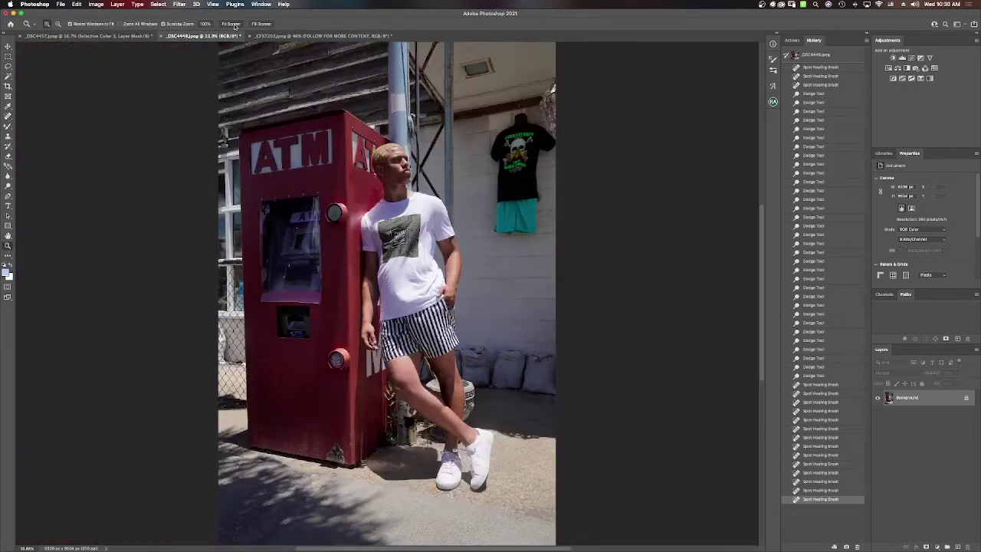
{"action": "left_click", "coordinate": [836, 54]}
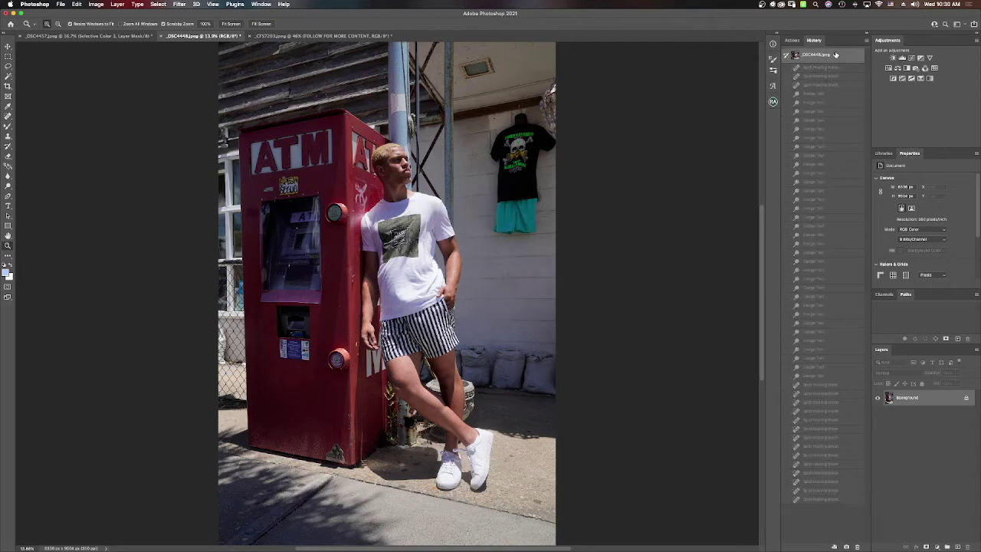
{"action": "left_click", "coordinate": [817, 500]}
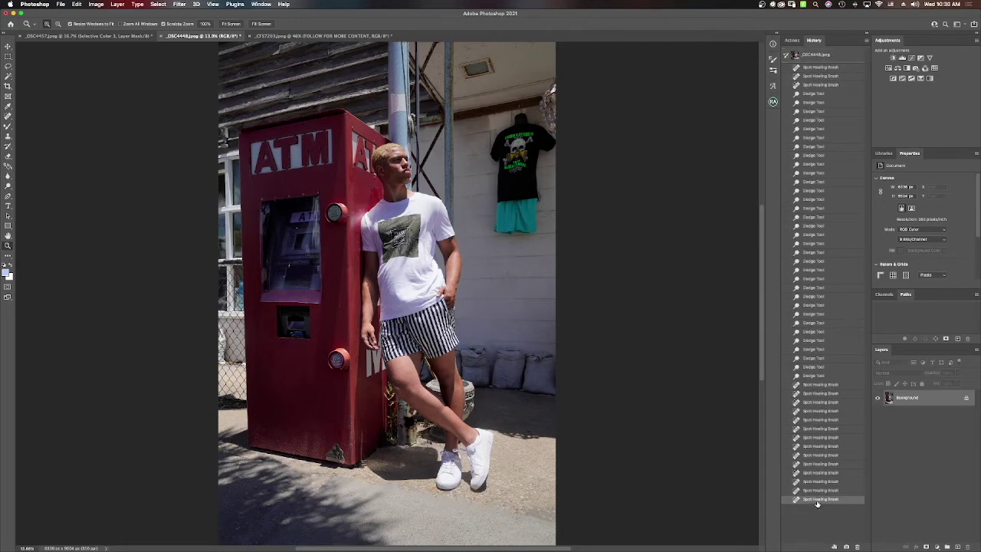
{"action": "left_click", "coordinate": [820, 55]}
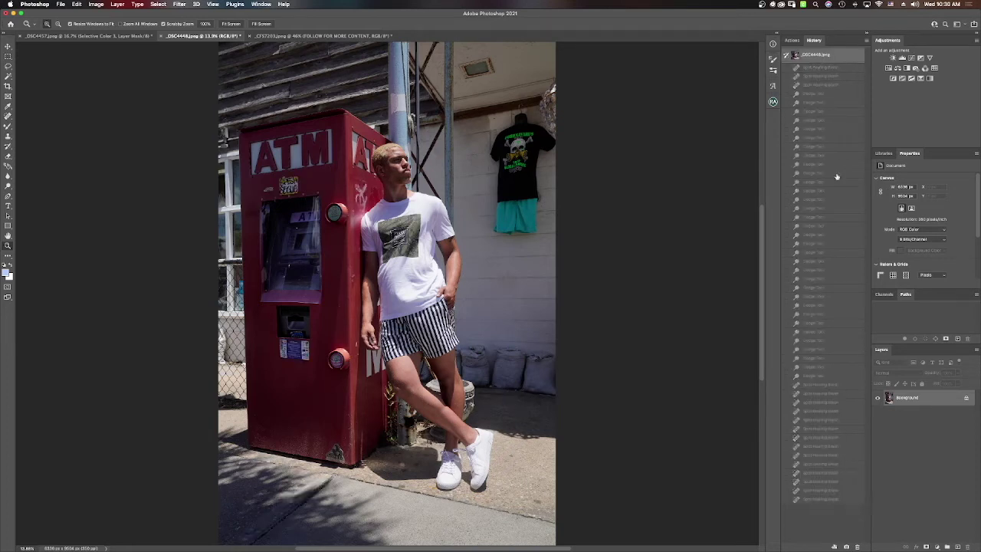
{"action": "left_click", "coordinate": [821, 500]}
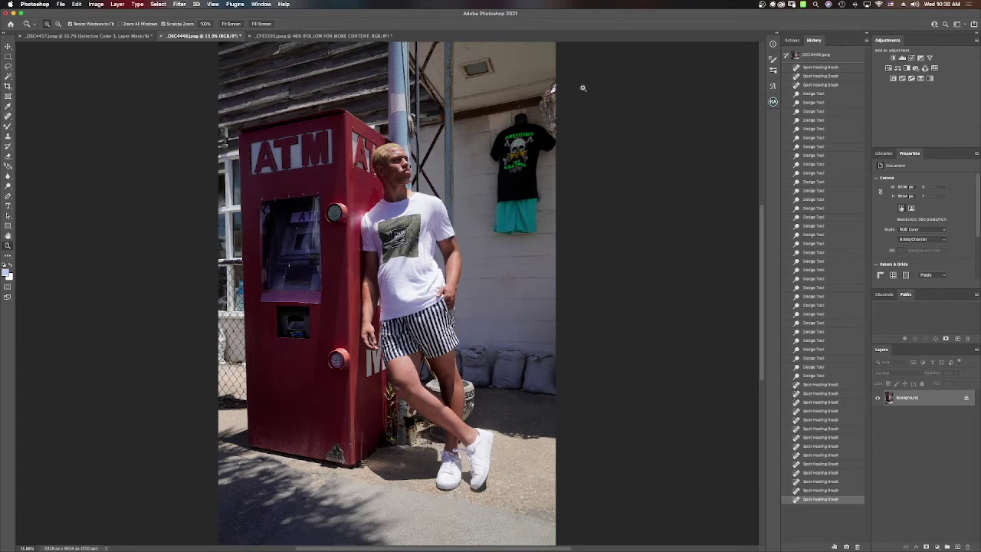
{"action": "left_click", "coordinate": [818, 56]}
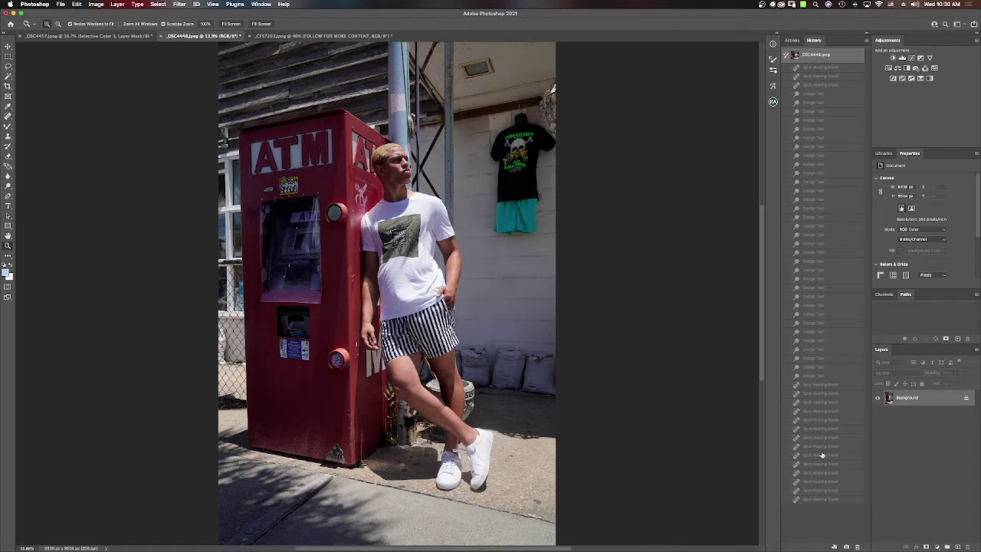
{"action": "left_click", "coordinate": [828, 500]}
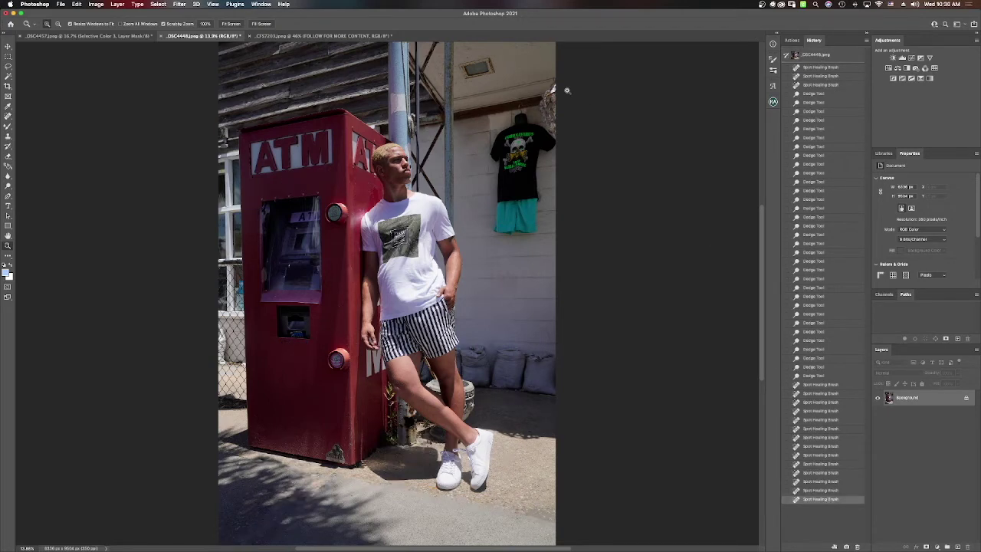
- Heal the spots on the shaded ground in front of the ATM, on its screen and on its lower side with the Spot Healing Brush
{"action": "left_click_drag", "start_coordinate": [7, 116], "coordinate": [42, 116]}
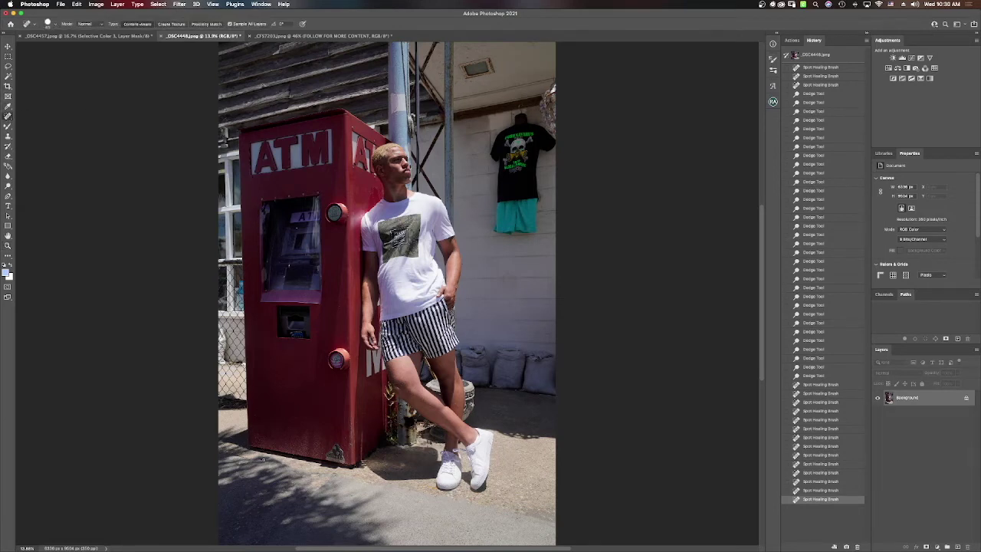
{"action": "left_click", "coordinate": [265, 460]}
{"action": "left_click", "coordinate": [270, 462]}
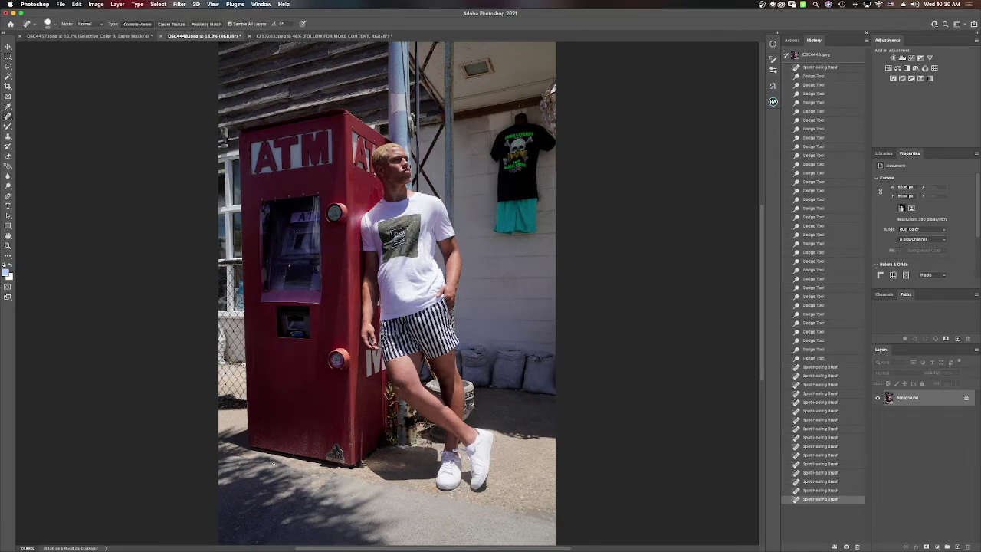
{"action": "left_click", "coordinate": [295, 228]}
{"action": "left_click", "coordinate": [352, 496]}
{"action": "left_click", "coordinate": [333, 475]}
{"action": "left_click", "coordinate": [297, 228]}
{"action": "left_click", "coordinate": [362, 414]}
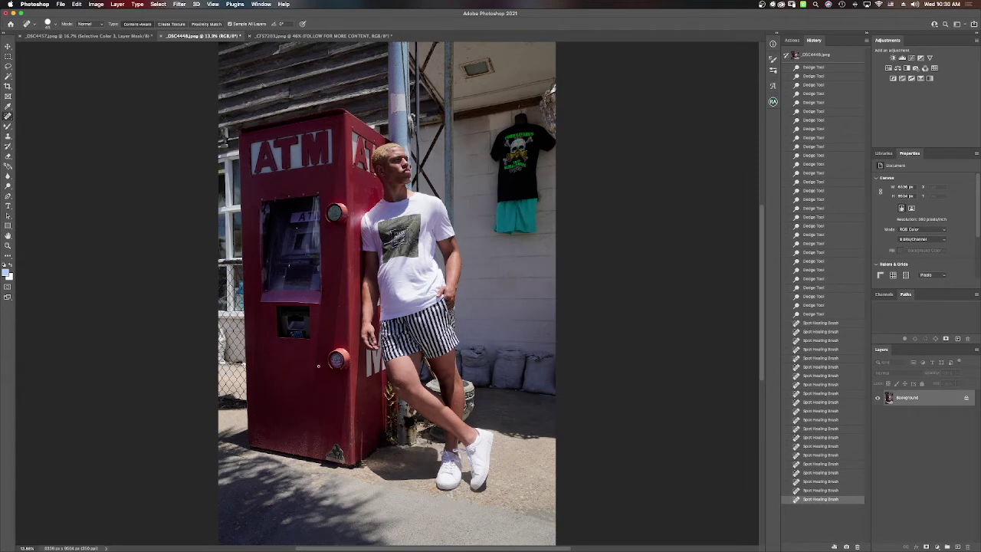
- Heal the marks along the lower outer edge of the ATM's red front panel
{"action": "left_click", "coordinate": [256, 446]}
{"action": "left_click", "coordinate": [254, 437]}
{"action": "left_click", "coordinate": [256, 413]}
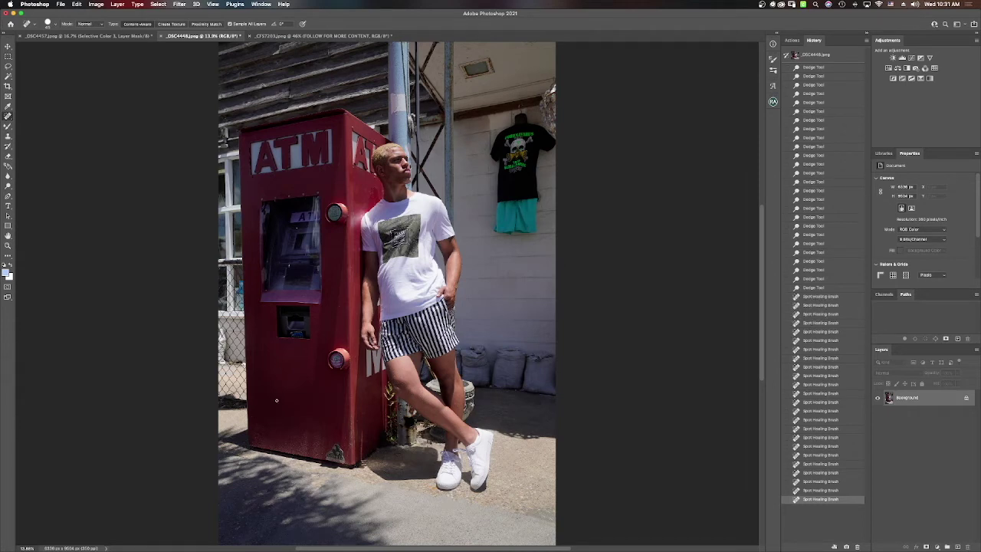
- Heal the spots and stains on the white block wall behind the man and below the hanging shorts
{"action": "left_click", "coordinate": [464, 265]}
{"action": "left_click", "coordinate": [536, 305]}
{"action": "left_click", "coordinate": [547, 332]}
{"action": "left_click", "coordinate": [529, 243]}
{"action": "left_click", "coordinate": [549, 236]}
{"action": "left_click", "coordinate": [549, 239]}
{"action": "left_click", "coordinate": [546, 216]}
{"action": "left_click", "coordinate": [555, 213]}
{"action": "left_click", "coordinate": [550, 197]}
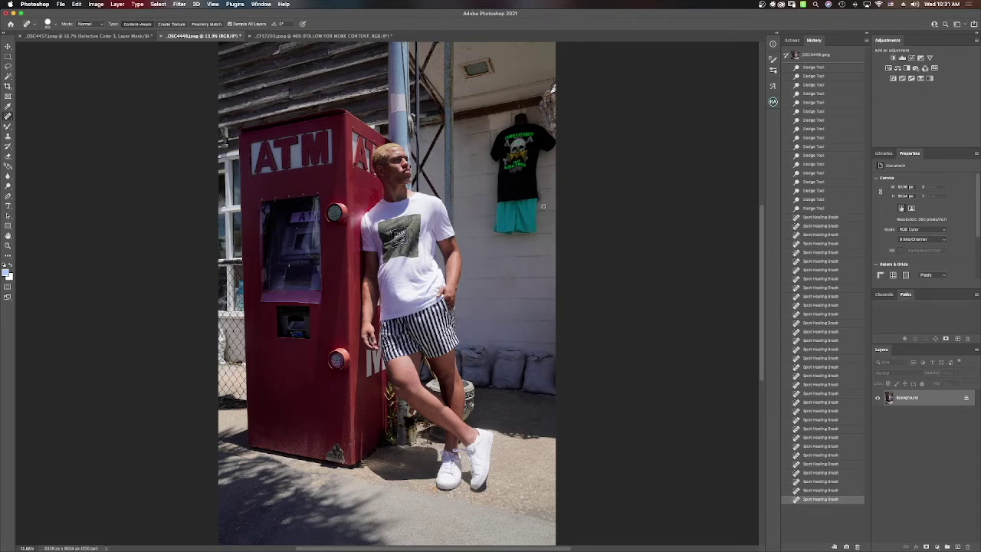
- Heal the wall marks beside the turquoise shorts and around the sleeve and collar of the hanging black T-shirt
{"action": "left_click", "coordinate": [543, 205]}
{"action": "left_click", "coordinate": [542, 204]}
{"action": "left_click", "coordinate": [490, 168]}
{"action": "left_click", "coordinate": [516, 114]}
{"action": "left_click", "coordinate": [512, 117]}
{"action": "left_click", "coordinate": [513, 115]}
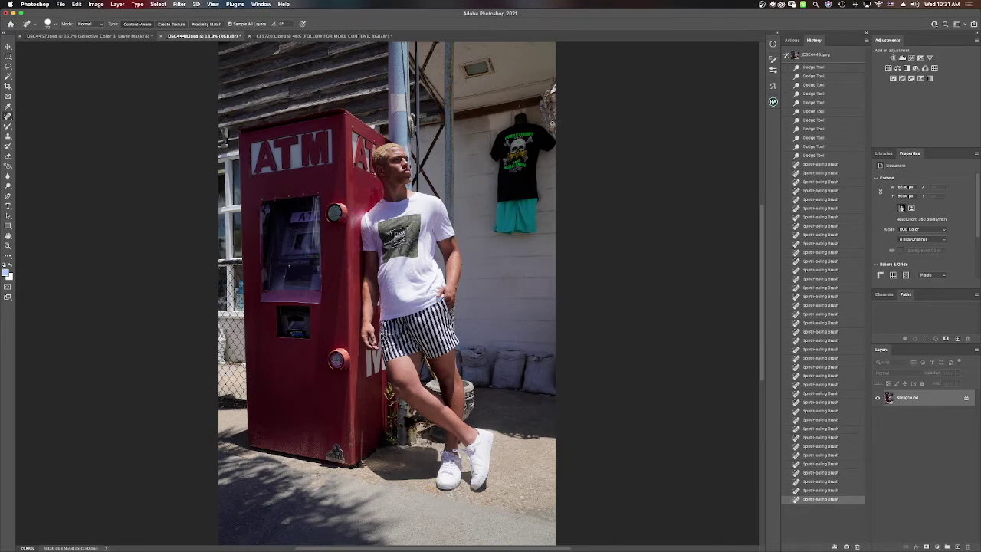
- Heal the marks on the ceiling and along the upper edge of the wall with the Spot Healing Brush
{"action": "left_click_drag", "start_coordinate": [461, 82], "coordinate": [506, 76]}
{"action": "left_click", "coordinate": [523, 48]}
{"action": "left_click", "coordinate": [541, 51]}
{"action": "left_click", "coordinate": [541, 54]}
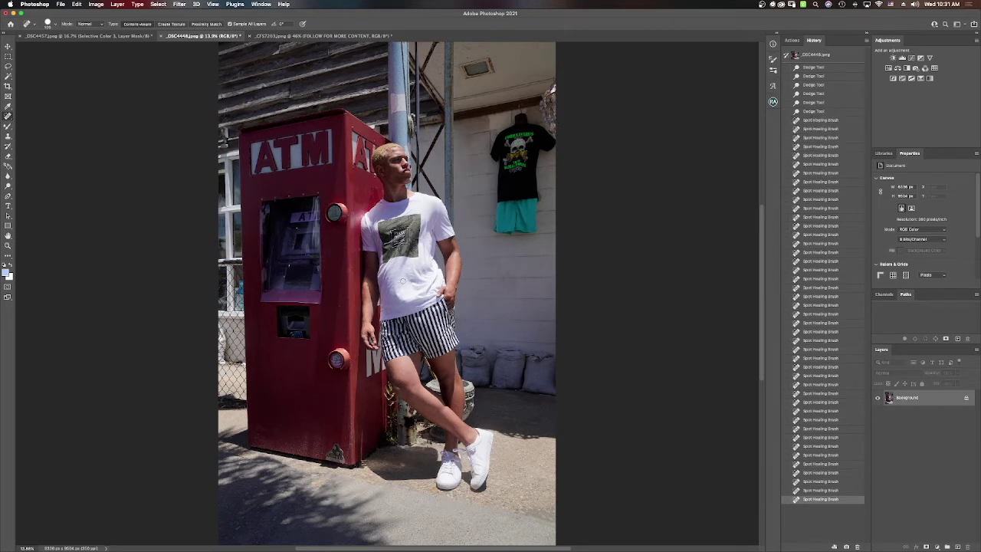
- Heal the small spots on the lower front of the man's white T-shirt and on the wall beside him
{"action": "left_click", "coordinate": [391, 284]}
{"action": "left_click", "coordinate": [399, 284]}
{"action": "left_click", "coordinate": [388, 288]}
{"action": "left_click", "coordinate": [389, 286]}
{"action": "left_click", "coordinate": [480, 296]}
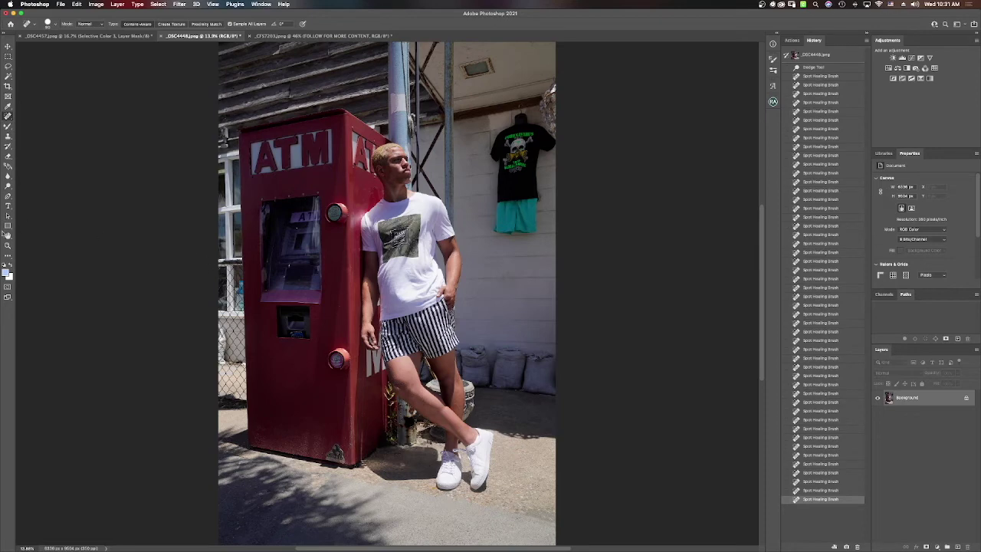
- Select the white sliver between the man's ankle and the collar of his raised sneaker with the Lasso tool
{"action": "key", "text": "z"}
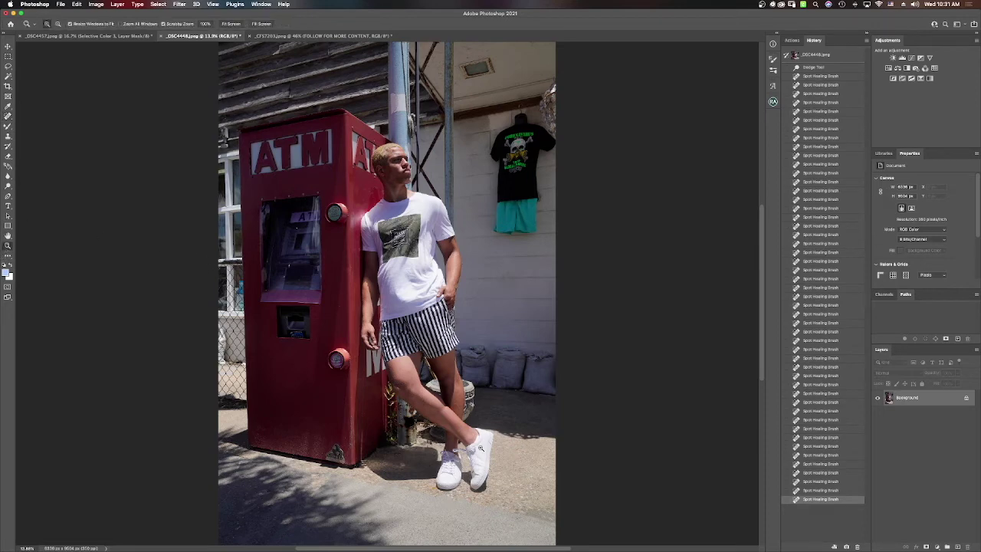
{"action": "left_click_drag", "start_coordinate": [479, 442], "coordinate": [547, 418]}
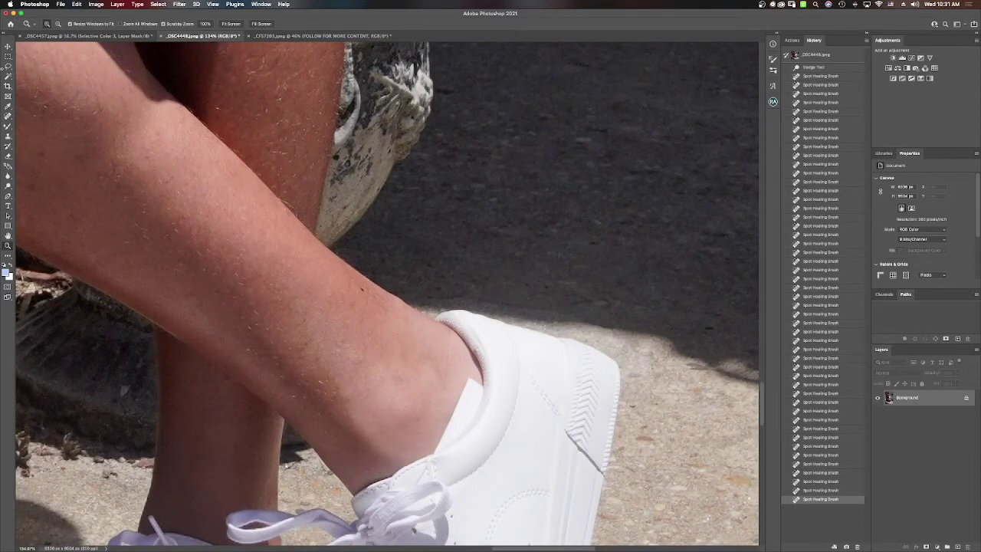
{"action": "left_click", "coordinate": [8, 66]}
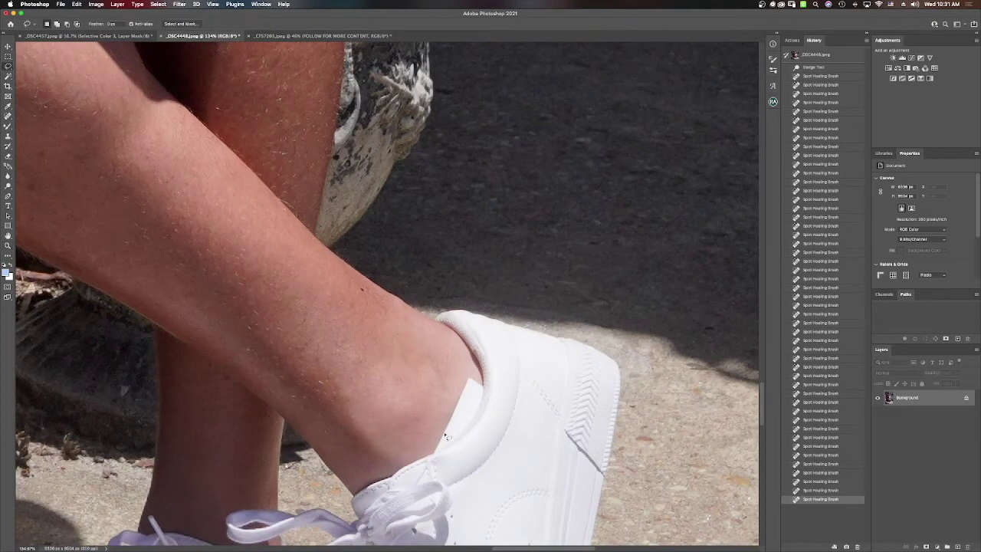
{"action": "mouse_move", "coordinate": [433, 458]}
{"action": "left_mouse_down"}
{"action": "mouse_move", "coordinate": [471, 430]}
{"action": "mouse_move", "coordinate": [485, 394]}
{"action": "mouse_move", "coordinate": [466, 387]}
{"action": "mouse_move", "coordinate": [433, 458]}
{"action": "left_mouse_up"}
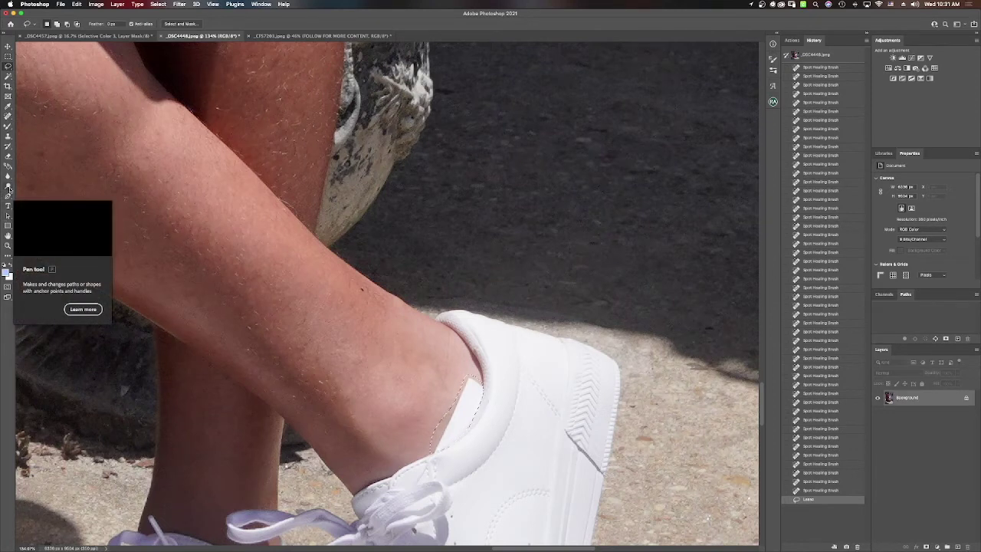
- Cover the selected white sliver with ankle skin using the Clone Stamp, and clear the selection
{"action": "left_click", "coordinate": [8, 136]}
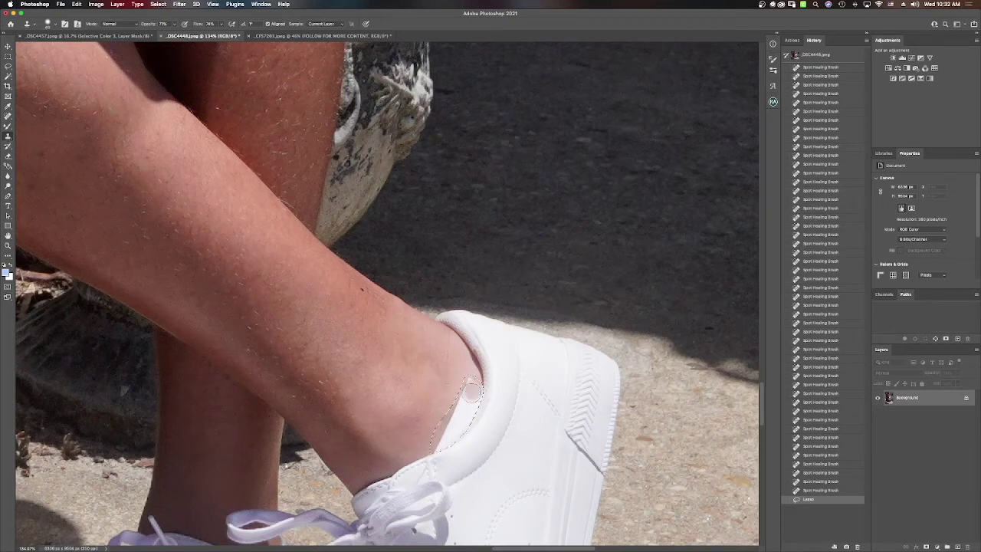
{"action": "left_click", "coordinate": [465, 406]}
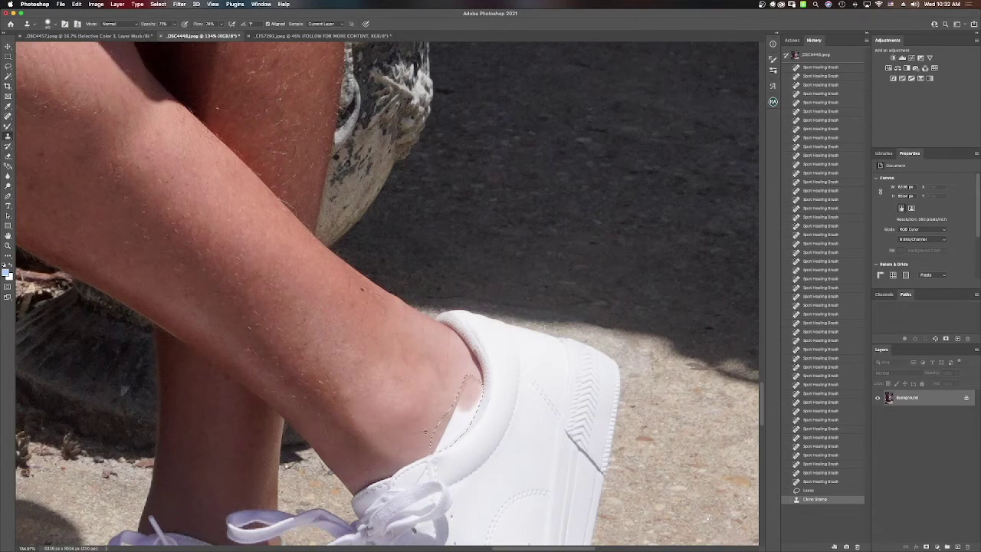
{"action": "mouse_move", "coordinate": [448, 449]}
{"action": "left_mouse_down"}
{"action": "mouse_move", "coordinate": [478, 396]}
{"action": "mouse_move", "coordinate": [445, 432]}
{"action": "mouse_move", "coordinate": [470, 376]}
{"action": "mouse_move", "coordinate": [464, 398]}
{"action": "left_mouse_up"}
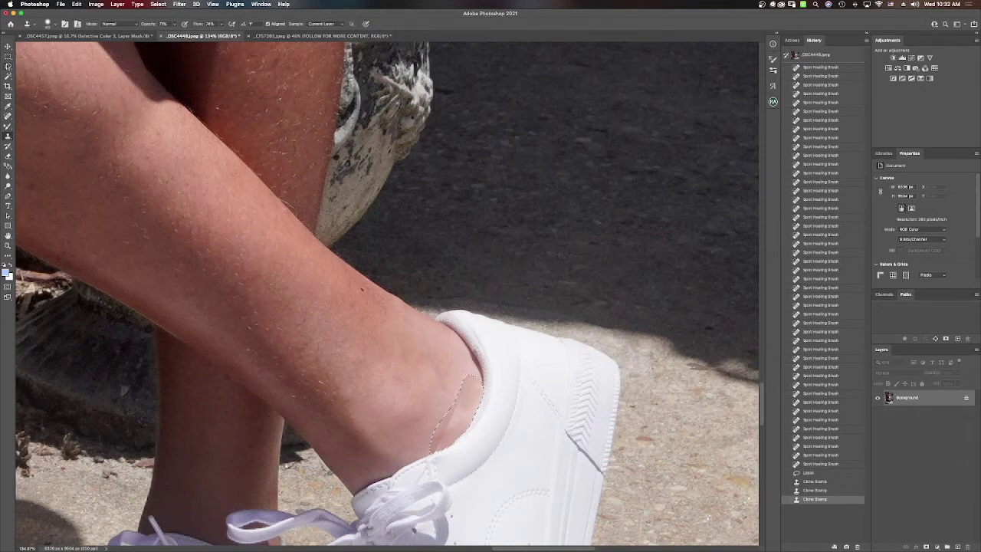
{"action": "left_click", "coordinate": [9, 67]}
{"action": "left_click", "coordinate": [238, 341]}
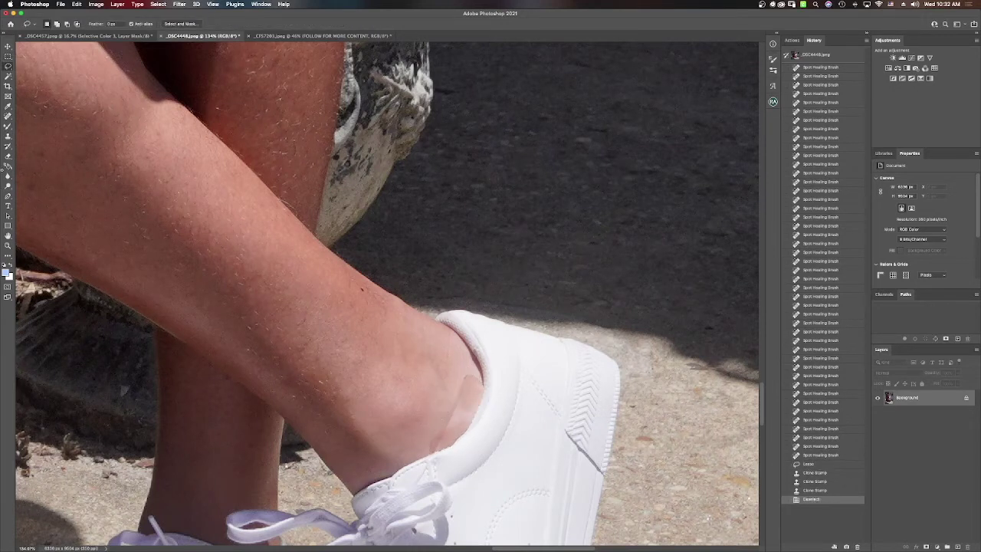
- Blend the edges of the cloned skin above the sneaker into the ankle with the Patch tool, deselecting after each patch
{"action": "left_click", "coordinate": [8, 116]}
{"action": "left_click", "coordinate": [38, 130]}
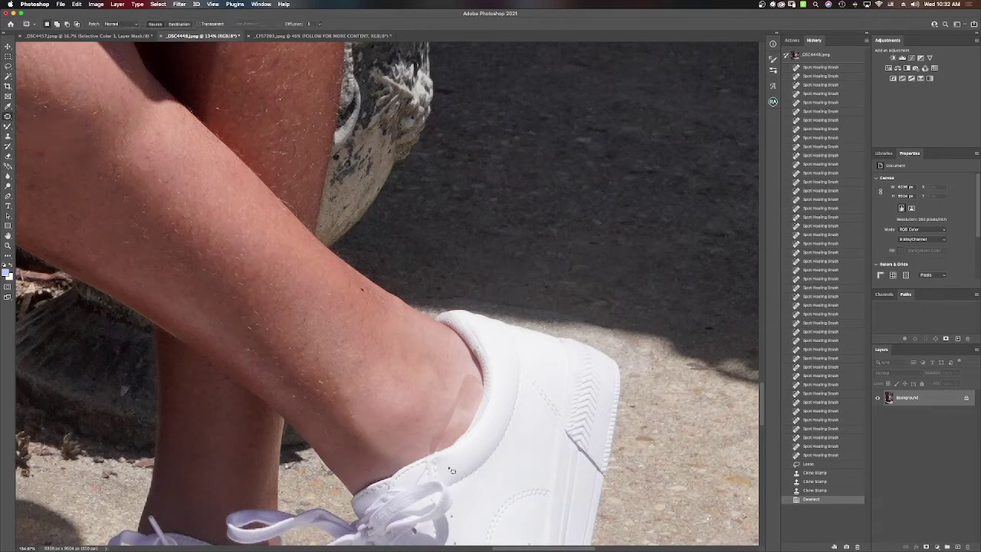
{"action": "mouse_move", "coordinate": [451, 437]}
{"action": "left_mouse_down"}
{"action": "mouse_move", "coordinate": [487, 385]}
{"action": "mouse_move", "coordinate": [476, 415]}
{"action": "mouse_move", "coordinate": [428, 442]}
{"action": "mouse_move", "coordinate": [447, 446]}
{"action": "mouse_move", "coordinate": [479, 402]}
{"action": "mouse_move", "coordinate": [476, 372]}
{"action": "mouse_move", "coordinate": [439, 380]}
{"action": "mouse_move", "coordinate": [428, 455]}
{"action": "left_mouse_up"}
{"action": "key", "text": "ctrl+d"}
{"action": "left_click_drag", "start_coordinate": [454, 405], "coordinate": [410, 401]}
{"action": "key", "text": "ctrl+d"}
{"action": "mouse_move", "coordinate": [467, 423]}
{"action": "left_mouse_down"}
{"action": "mouse_move", "coordinate": [455, 445]}
{"action": "mouse_move", "coordinate": [429, 451]}
{"action": "mouse_move", "coordinate": [445, 454]}
{"action": "mouse_move", "coordinate": [449, 429]}
{"action": "left_mouse_up"}
{"action": "key", "text": "ctrl+d"}
{"action": "mouse_move", "coordinate": [477, 381]}
{"action": "left_mouse_down"}
{"action": "mouse_move", "coordinate": [473, 394]}
{"action": "mouse_move", "coordinate": [478, 375]}
{"action": "left_mouse_up"}
{"action": "left_click_drag", "start_coordinate": [476, 385], "coordinate": [469, 383]}
{"action": "key", "text": "ctrl+d"}
- Compare the whole retouched photo with its originally opened state, and return to the latest history state
{"action": "left_click", "coordinate": [7, 244]}
{"action": "left_click", "coordinate": [230, 24]}
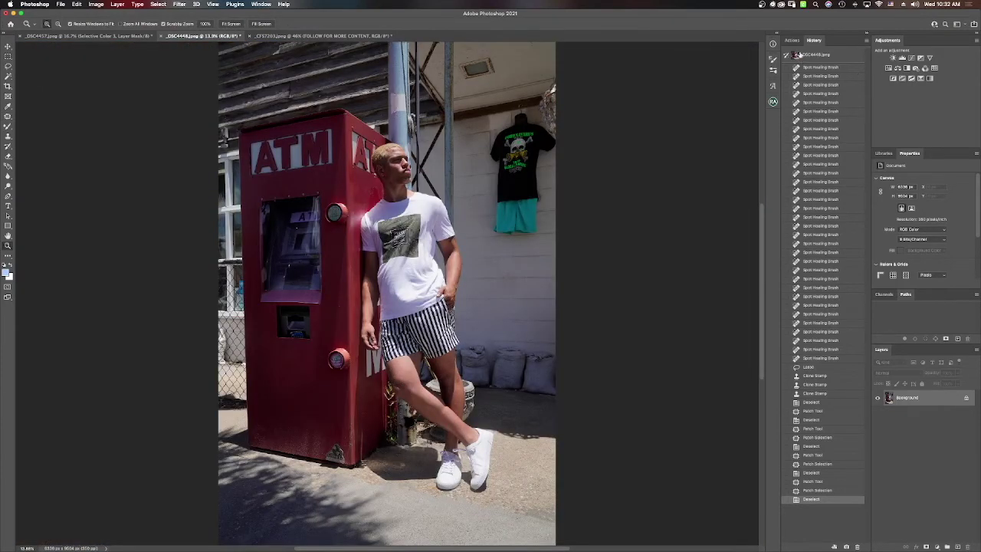
{"action": "left_click", "coordinate": [798, 42]}
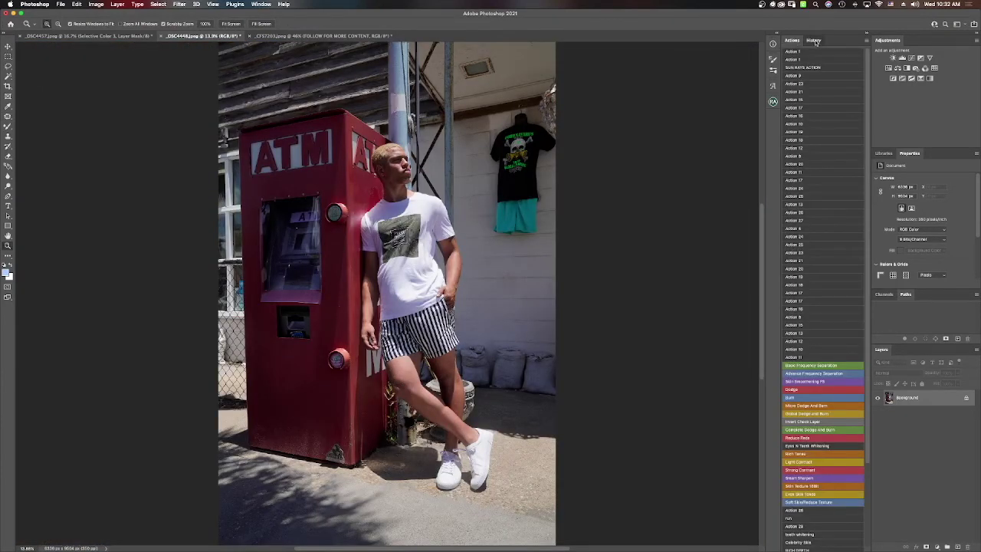
{"action": "left_click", "coordinate": [814, 40]}
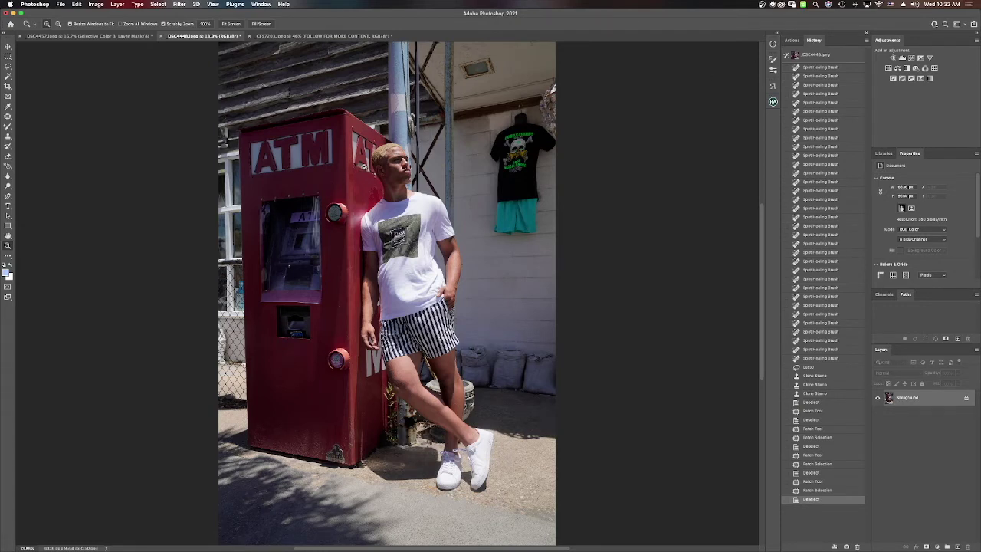
{"action": "left_click", "coordinate": [828, 56]}
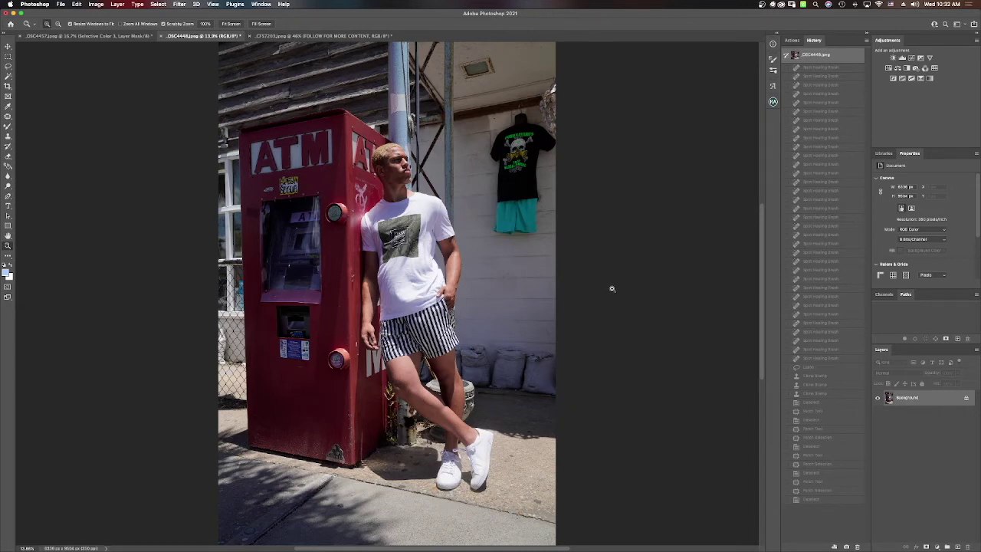
{"action": "left_click", "coordinate": [840, 502]}
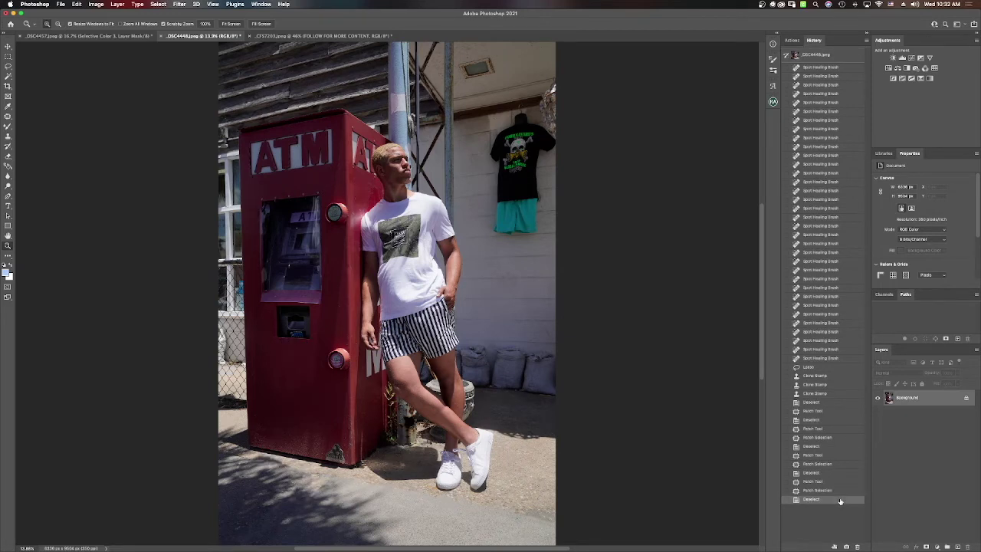
- Run the Advance Frequency Separation action with a Gaussian Blur radius of 2.0 pixels
{"action": "left_click_drag", "start_coordinate": [395, 160], "coordinate": [409, 148]}
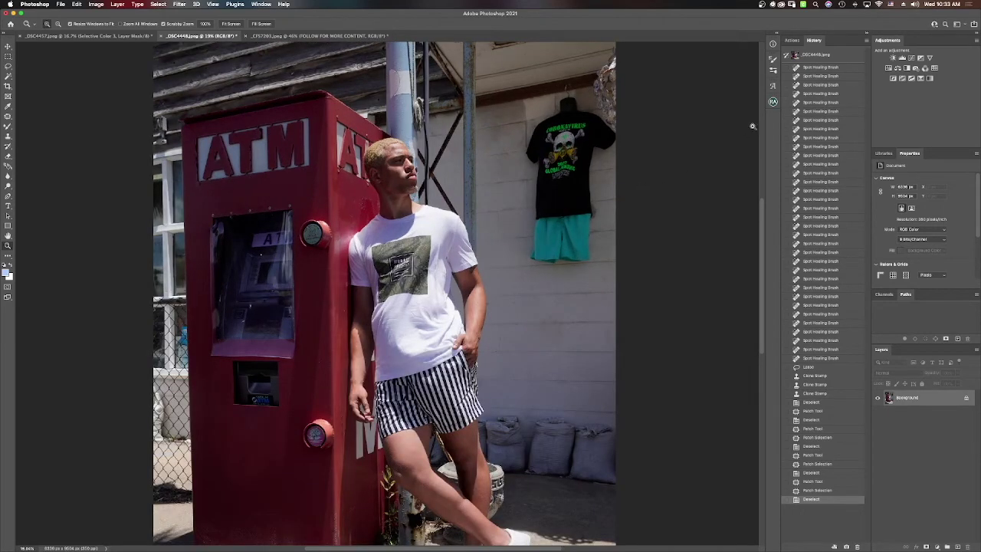
{"action": "left_click", "coordinate": [792, 40]}
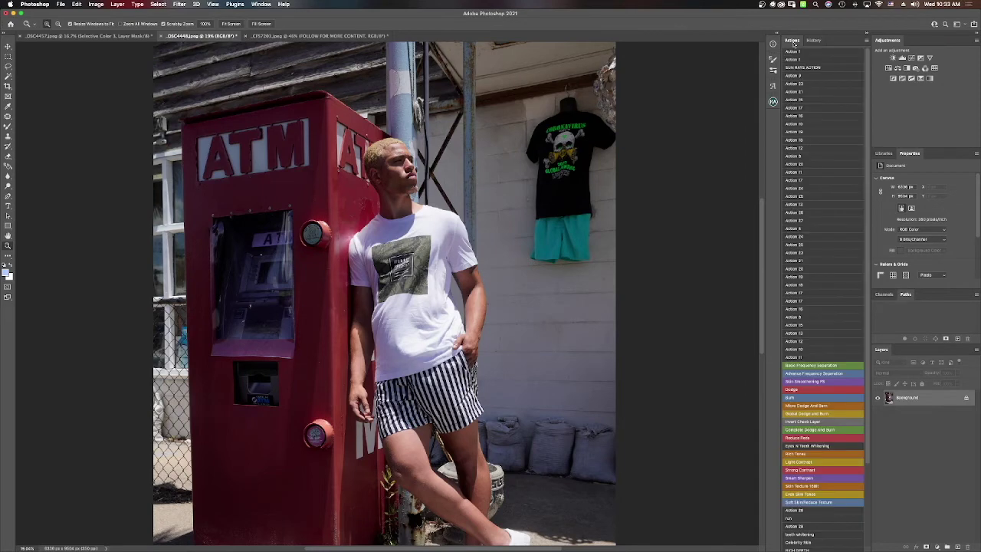
{"action": "left_click", "coordinate": [818, 376]}
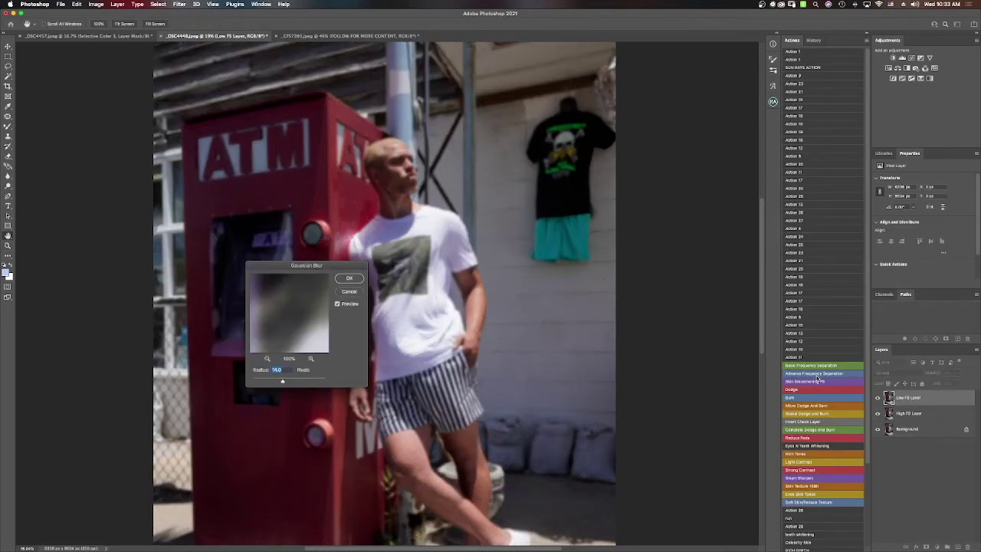
{"action": "left_click", "coordinate": [268, 381]}
{"action": "left_click", "coordinate": [355, 278]}
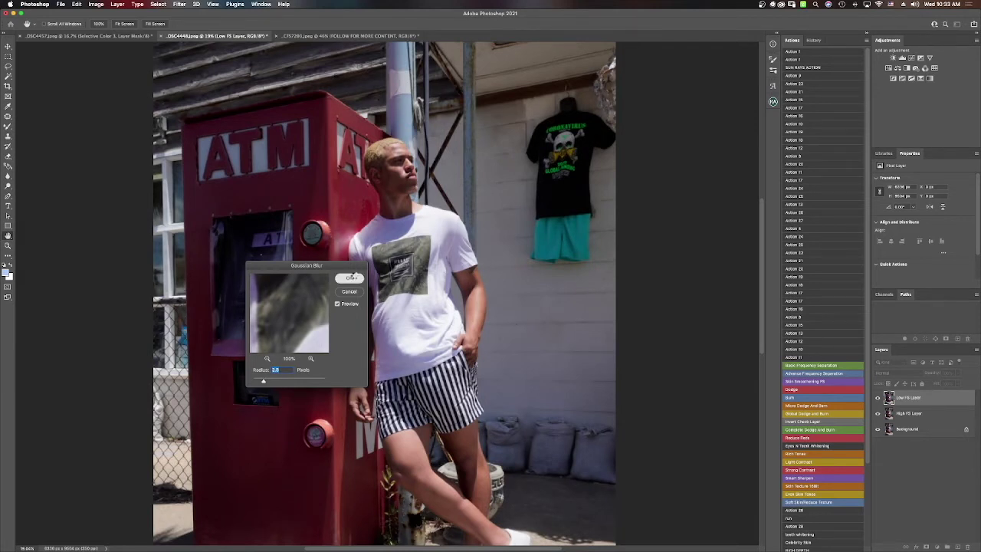
{"action": "left_click", "coordinate": [355, 278]}
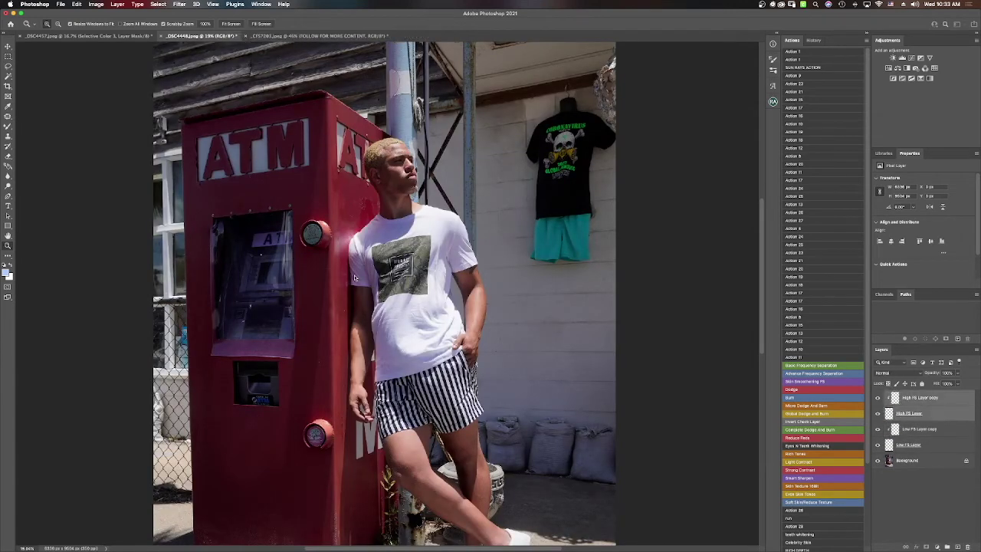
- Smooth uneven tones on the Low FS Layer copy of the frequency separation group with the Mixer Brush
{"action": "left_click", "coordinate": [890, 394]}
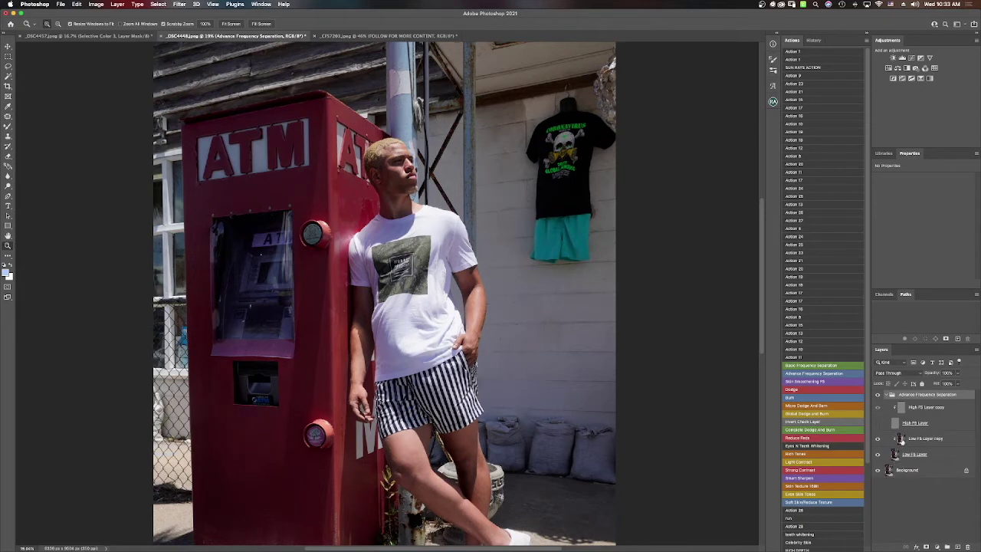
{"action": "left_click", "coordinate": [901, 440]}
{"action": "left_click", "coordinate": [8, 126]}
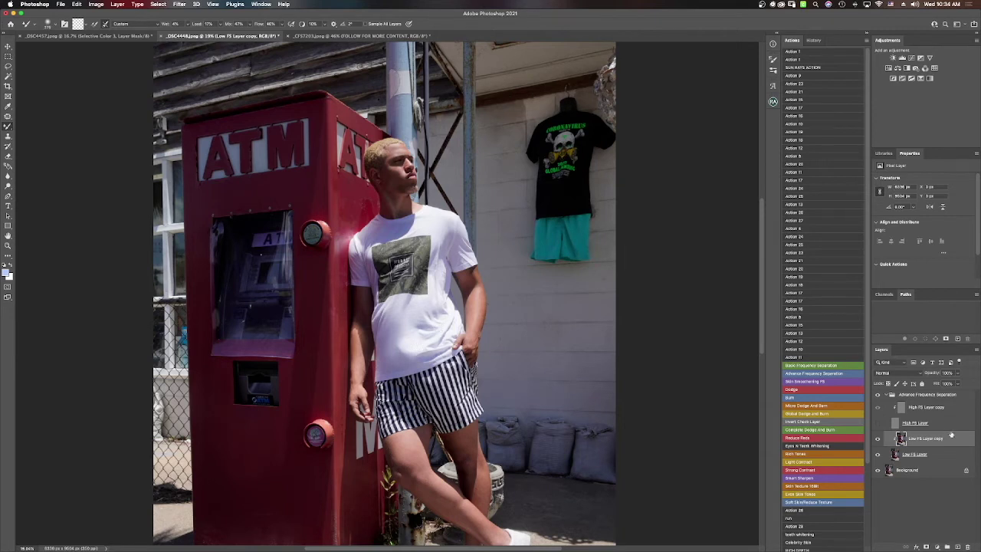
{"action": "left_click", "coordinate": [877, 424]}
{"action": "left_click", "coordinate": [7, 245]}
{"action": "key", "text": "super+0"}
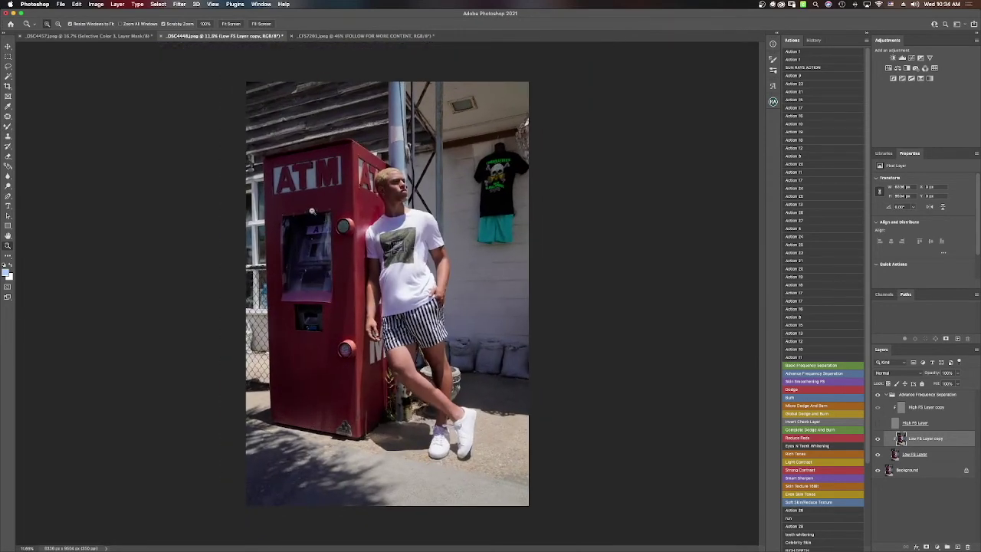
- Blend the skin tones on the man's legs with the Mixer Brush, adjusting the brush size to each area
{"action": "left_click", "coordinate": [8, 127]}
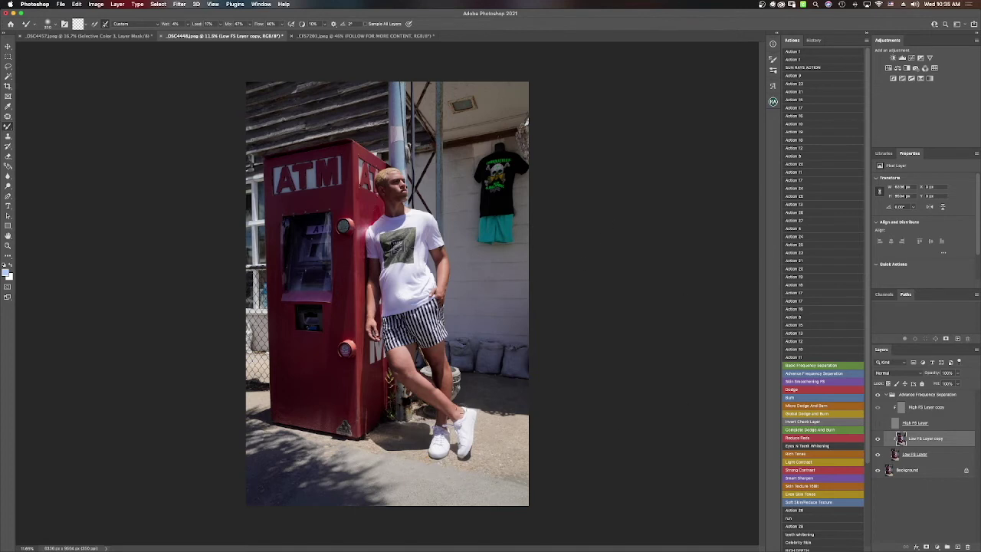
{"action": "mouse_move", "coordinate": [417, 382]}
{"action": "left_mouse_down"}
{"action": "mouse_move", "coordinate": [395, 360]}
{"action": "mouse_move", "coordinate": [406, 381]}
{"action": "mouse_move", "coordinate": [421, 385]}
{"action": "mouse_move", "coordinate": [399, 364]}
{"action": "mouse_move", "coordinate": [401, 374]}
{"action": "mouse_move", "coordinate": [440, 376]}
{"action": "left_mouse_up"}
{"action": "key", "text": "bracketleft"}
{"action": "key", "text": "bracketleft"}
{"action": "key", "text": "bracketleft"}
{"action": "key", "text": "bracketright"}
{"action": "key", "text": "bracketright"}
{"action": "key", "text": "bracketright"}
{"action": "key", "text": "bracketleft"}
{"action": "key", "text": "bracketleft"}
{"action": "key", "text": "bracketright"}
{"action": "key", "text": "bracketleft"}
{"action": "key", "text": "bracketright"}
{"action": "key", "text": "bracketleft"}
- Compare the Mixer Brush smoothing with earlier history states and with the Advance Frequency Separation group hidden and shown
{"action": "left_click", "coordinate": [813, 40]}
{"action": "left_click", "coordinate": [824, 351]}
{"action": "left_click", "coordinate": [823, 270]}
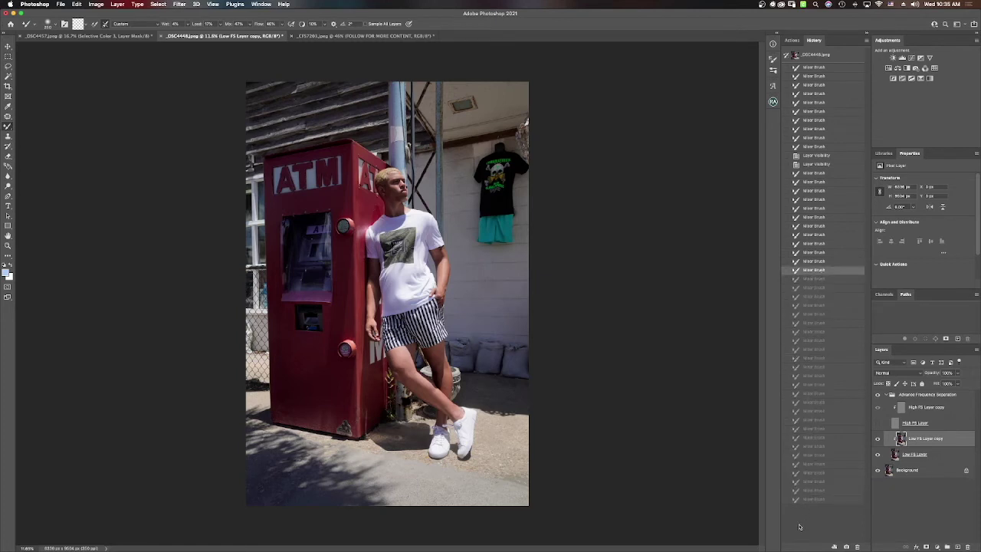
{"action": "left_click", "coordinate": [811, 499]}
{"action": "left_click", "coordinate": [879, 395]}
{"action": "left_click", "coordinate": [879, 396]}
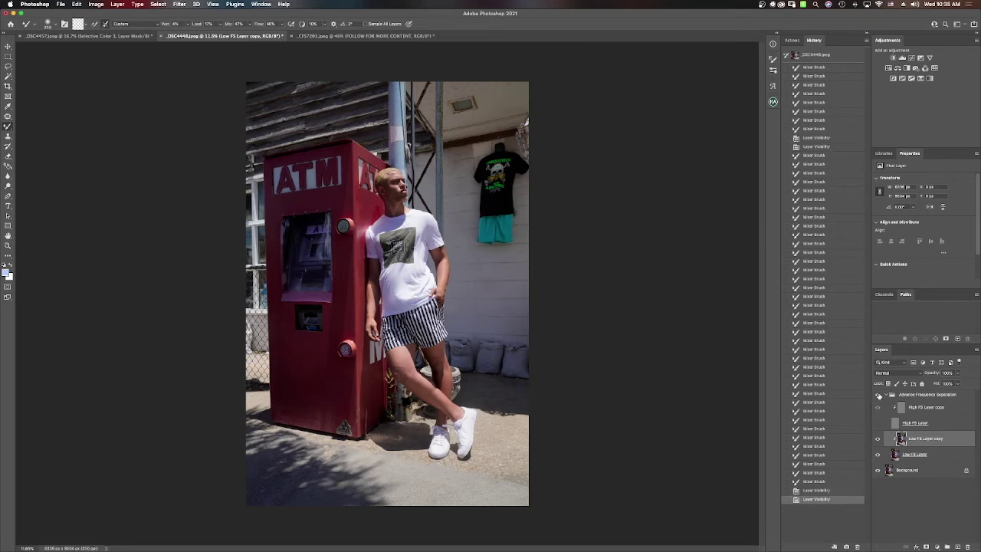
{"action": "left_click", "coordinate": [880, 396]}
{"action": "left_click", "coordinate": [879, 396]}
{"action": "left_click", "coordinate": [879, 395]}
{"action": "left_click", "coordinate": [879, 396]}
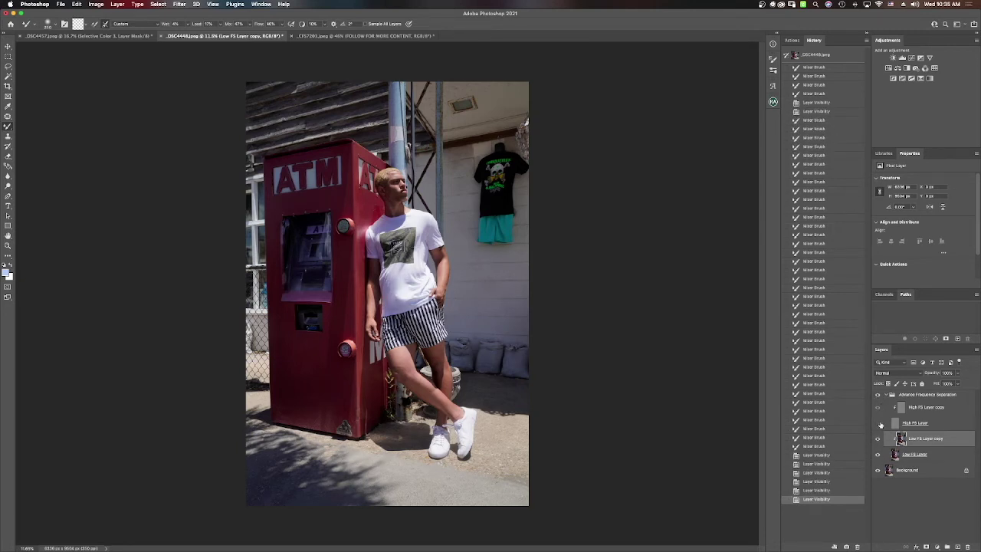
- Show the High FS Layer, and compare a close view of the man and ATM with the originally opened photo
{"action": "left_click", "coordinate": [879, 424]}
{"action": "left_click", "coordinate": [8, 245]}
{"action": "left_click_drag", "start_coordinate": [430, 177], "coordinate": [510, 115]}
{"action": "left_click", "coordinate": [819, 55]}
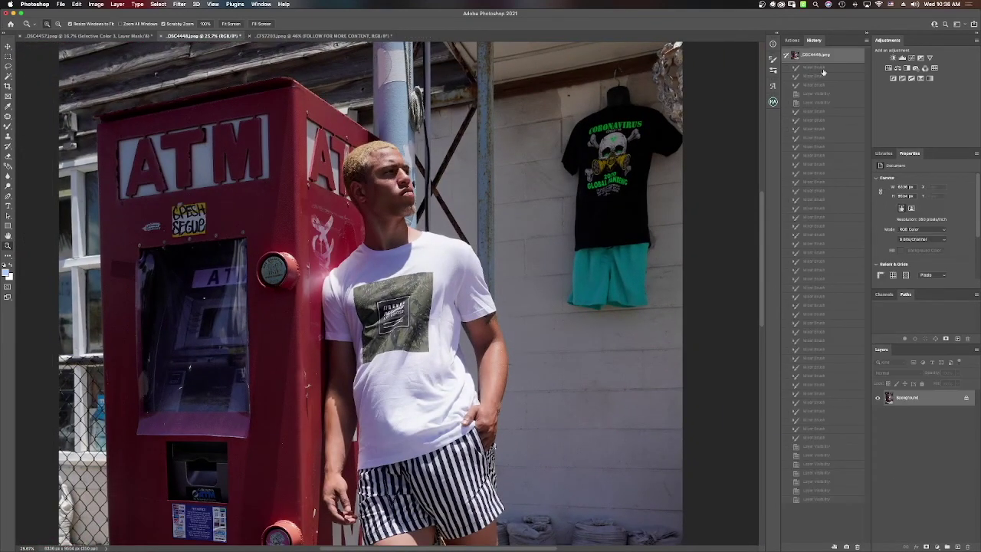
{"action": "left_click", "coordinate": [814, 500]}
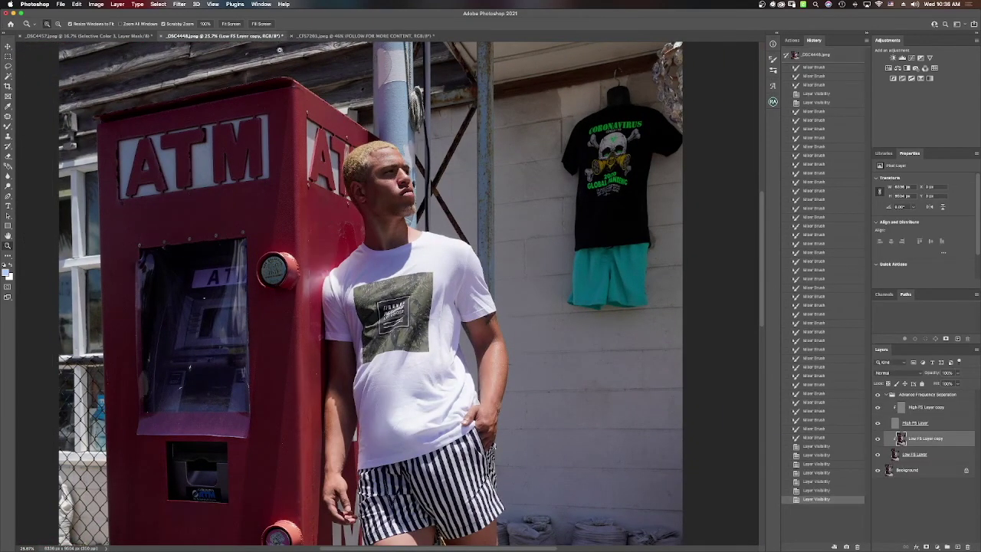
- Merge all visible layers into the Background layer
{"action": "left_click_drag", "start_coordinate": [271, 102], "coordinate": [243, 110]}
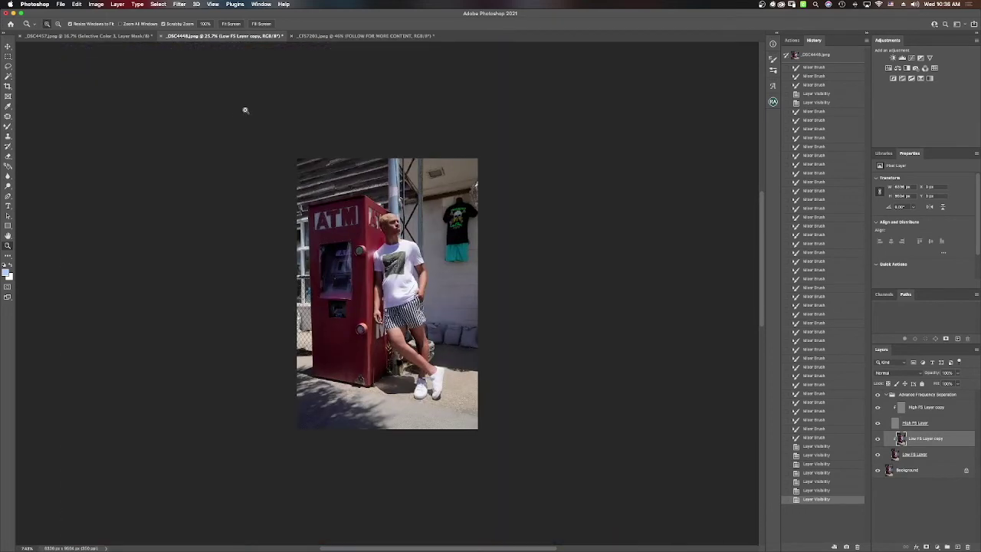
{"action": "right_click", "coordinate": [912, 470]}
{"action": "left_click", "coordinate": [886, 526]}
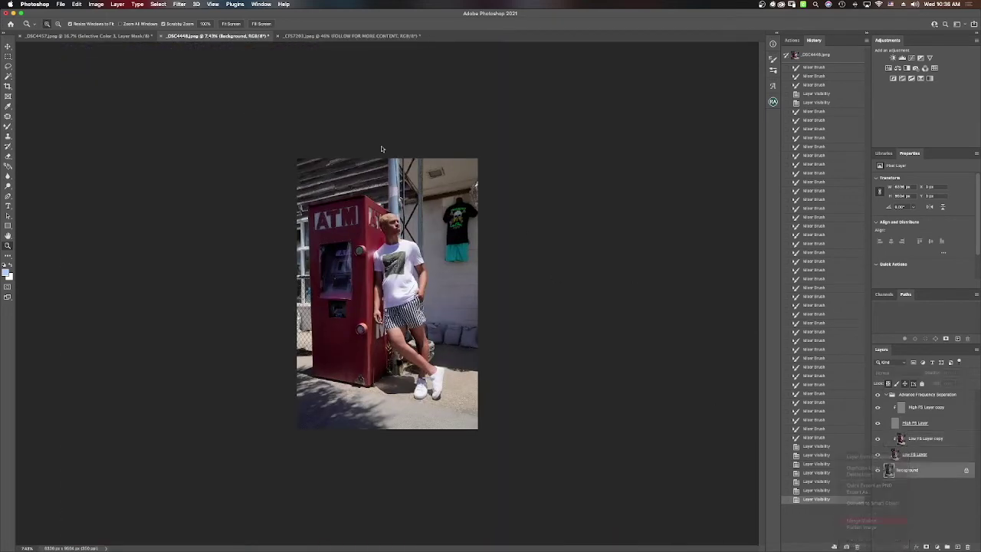
- Reshape the man's white T-shirt with the Forward Warp brush in the Liquify filter, varying the brush size, and apply it
{"action": "left_click", "coordinate": [180, 5]}
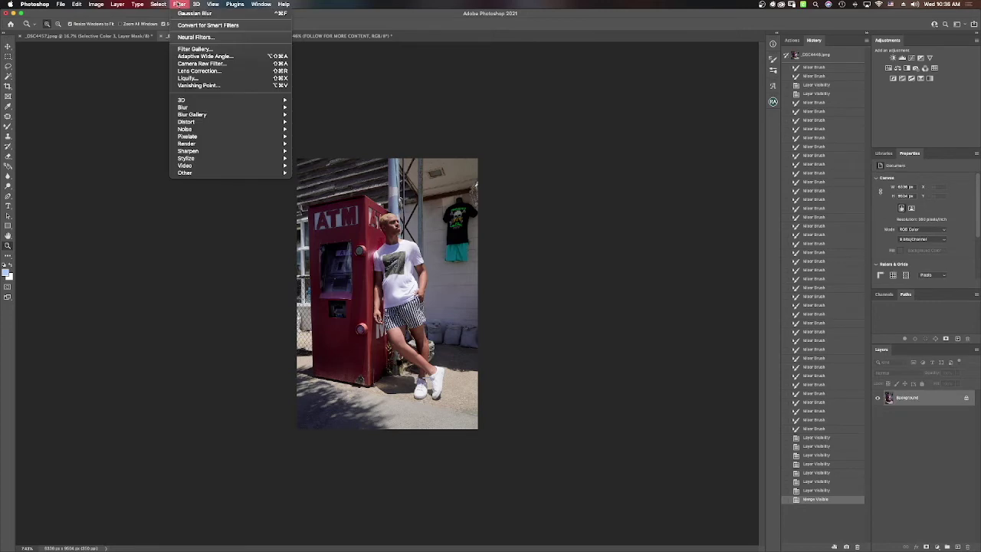
{"action": "left_click", "coordinate": [202, 78]}
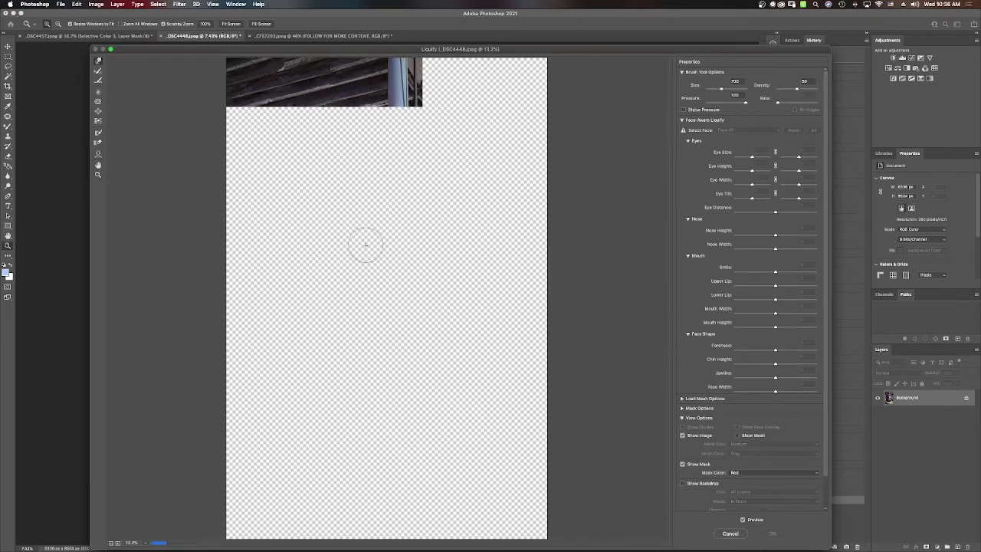
{"action": "left_click", "coordinate": [112, 543]}
{"action": "left_click", "coordinate": [112, 542]}
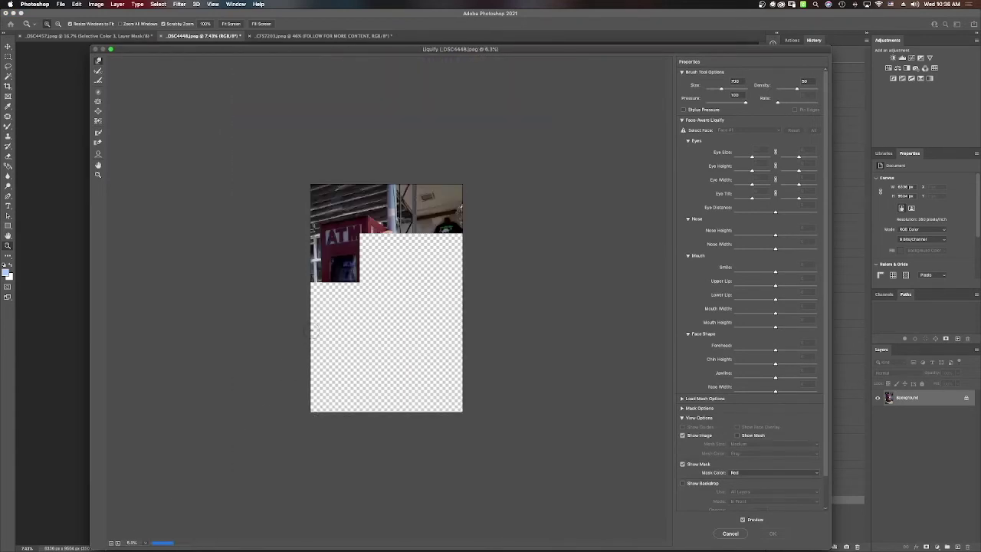
{"action": "left_click", "coordinate": [118, 542]}
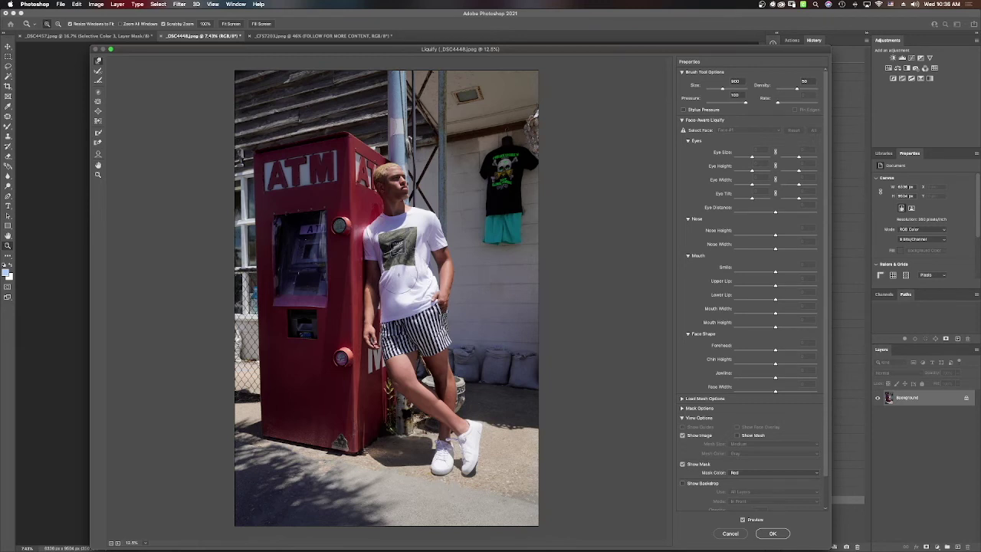
{"action": "left_click_drag", "start_coordinate": [399, 278], "coordinate": [391, 287]}
{"action": "key", "text": "bracketleft"}
{"action": "key", "text": "bracketleft"}
{"action": "key", "text": "bracketright"}
{"action": "left_click", "coordinate": [772, 535]}
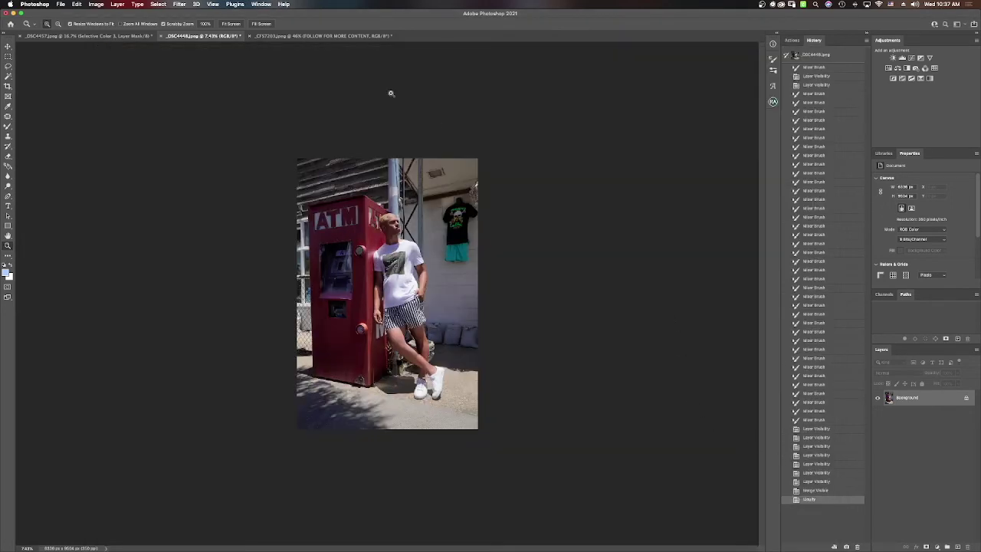
- Compare the liquified result with the originally opened photo, and inspect the ATM lettering up close
{"action": "left_click", "coordinate": [231, 24]}
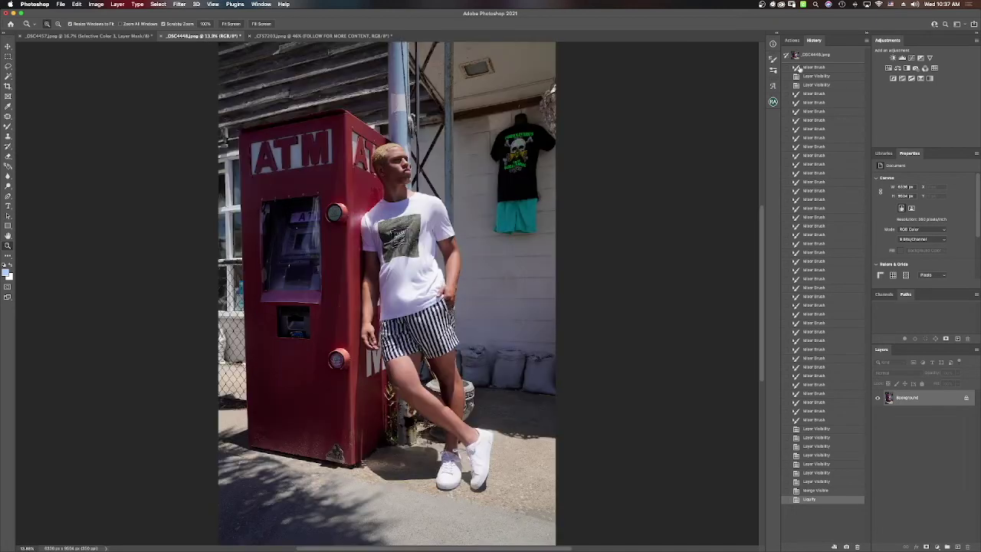
{"action": "left_click", "coordinate": [823, 57]}
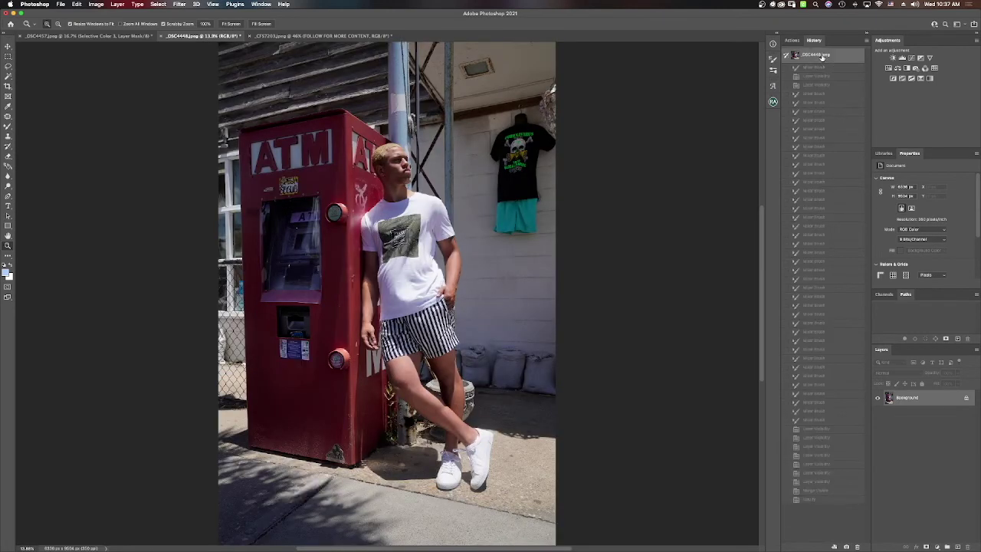
{"action": "left_click", "coordinate": [828, 499]}
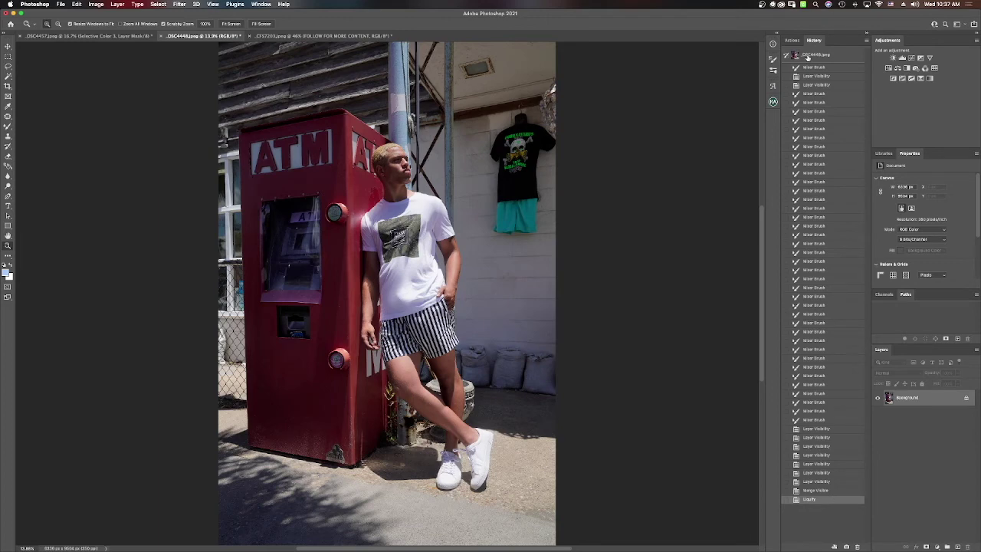
{"action": "left_click_drag", "start_coordinate": [282, 143], "coordinate": [341, 101]}
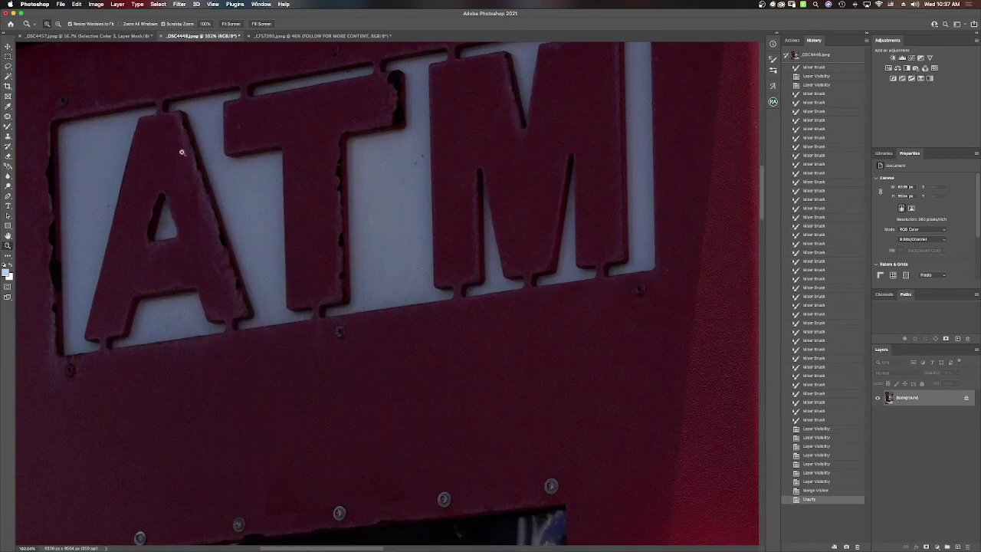
{"action": "left_click_drag", "start_coordinate": [204, 225], "coordinate": [144, 276]}
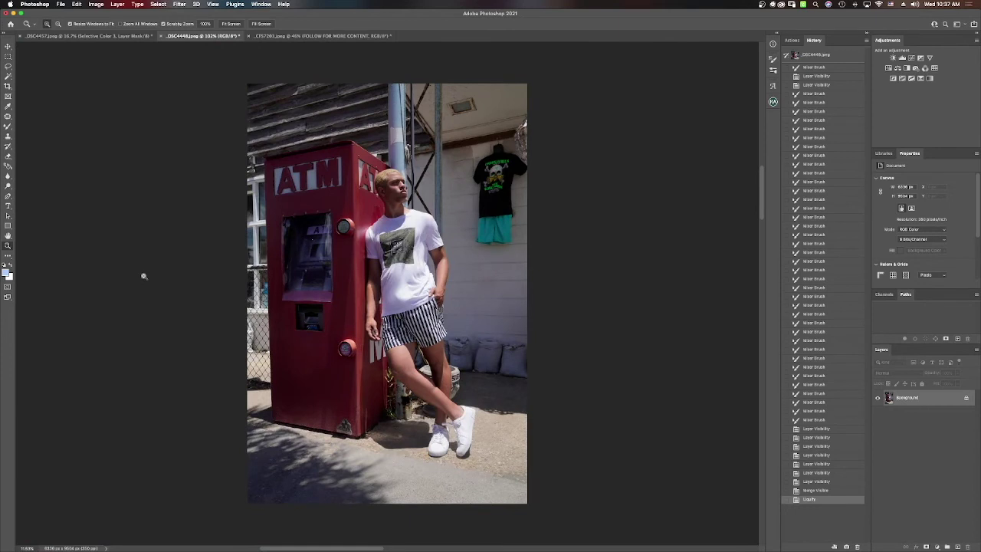
{"action": "left_click", "coordinate": [240, 24]}
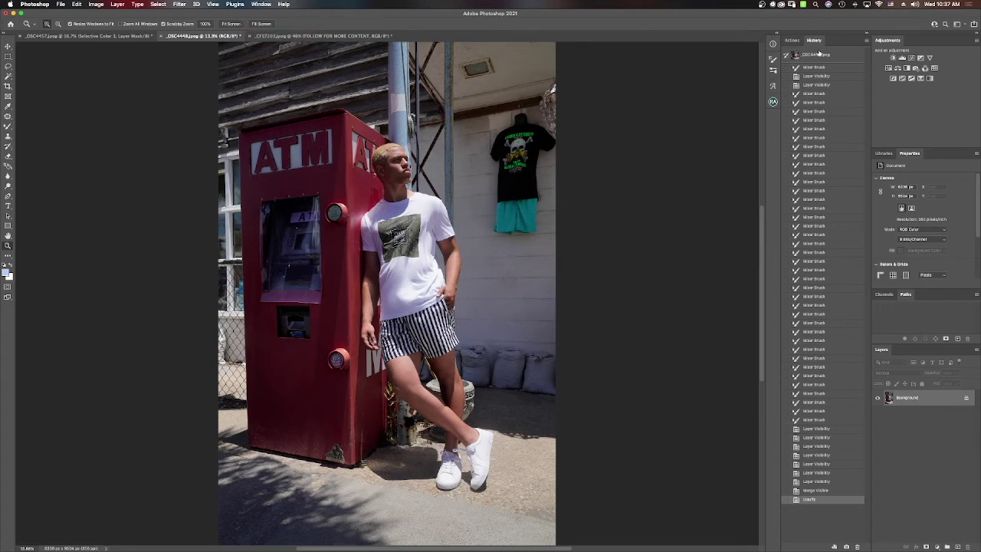
- Play the first Action 1 to add its stack of color-grading adjustment layers over the retouched photo
{"action": "left_click", "coordinate": [794, 41]}
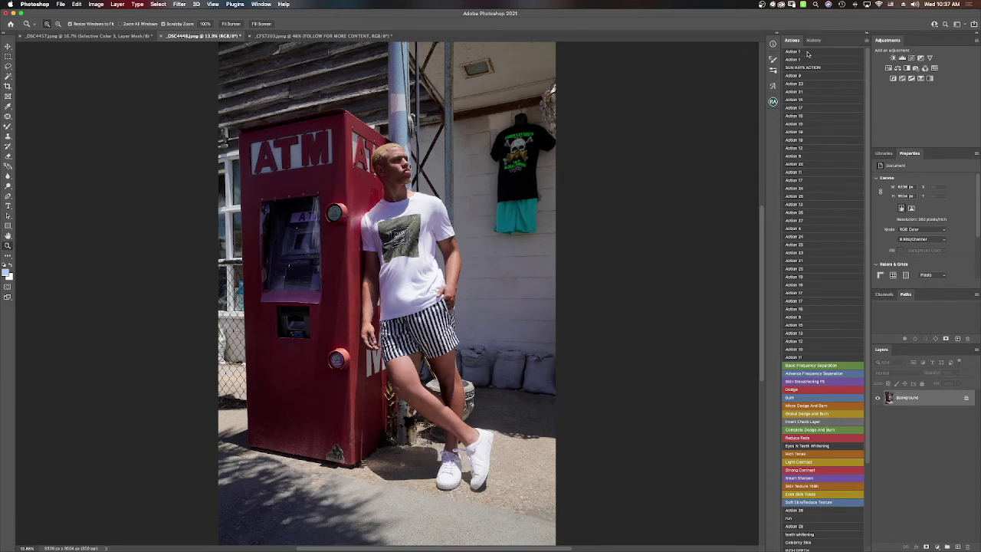
{"action": "double_click", "coordinate": [807, 53], "text": "super"}
{"action": "left_click", "coordinate": [451, 283]}
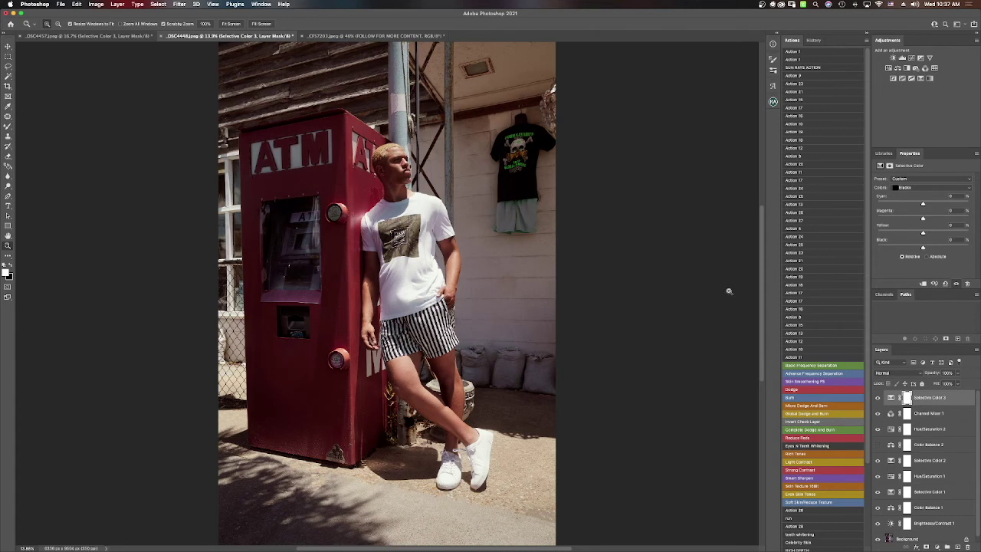
- Compare the color-graded photo with the Liquify history state, ending on the latest graded state
{"action": "left_click", "coordinate": [814, 40]}
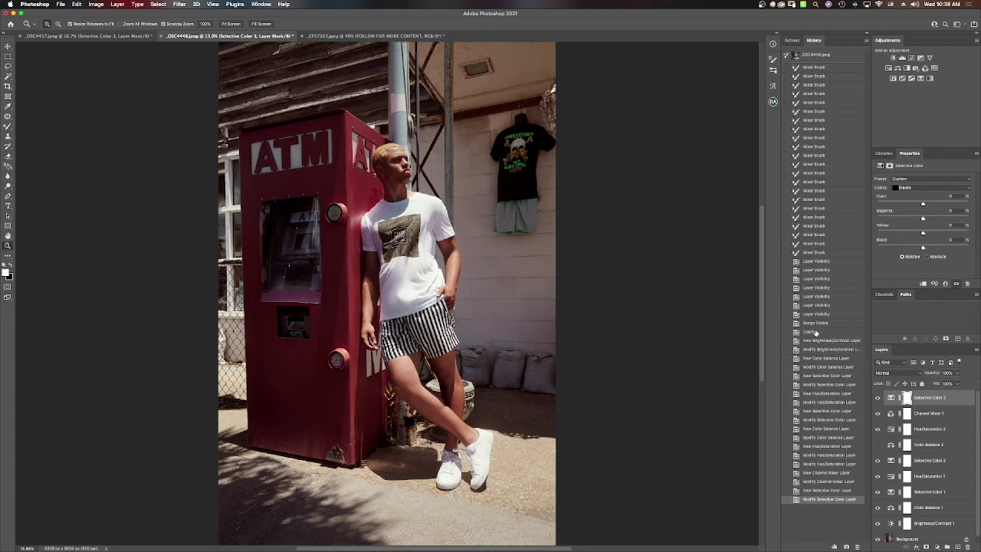
{"action": "left_click", "coordinate": [811, 332]}
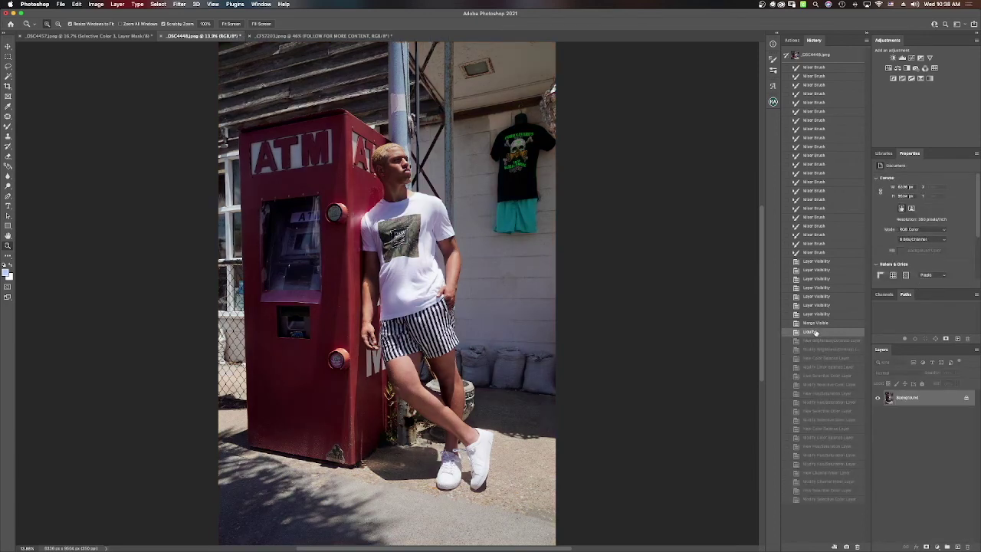
{"action": "left_click", "coordinate": [830, 499]}
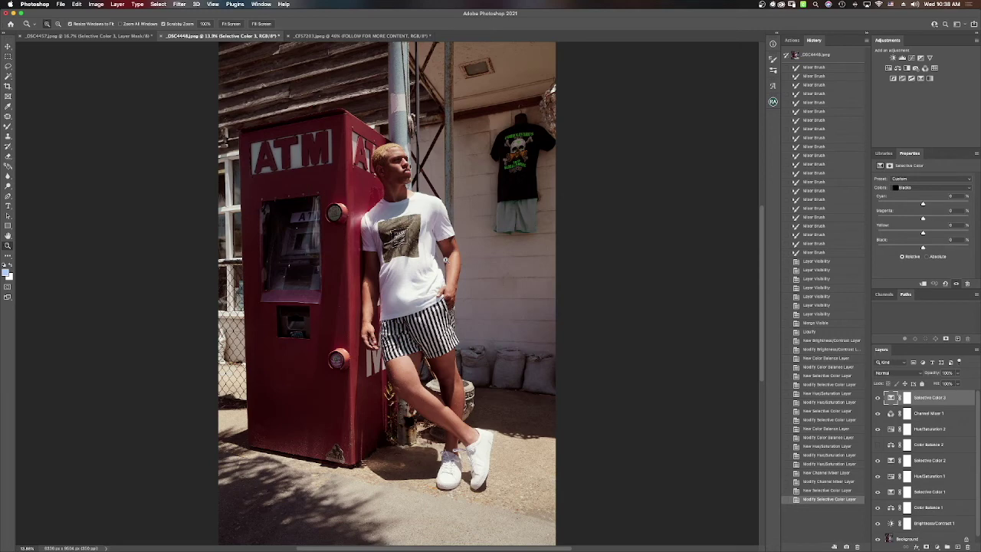
{"action": "mouse_move", "coordinate": [426, 247]}
{"action": "left_mouse_down"}
{"action": "mouse_move", "coordinate": [360, 247]}
{"action": "mouse_move", "coordinate": [411, 243]}
{"action": "left_mouse_up"}
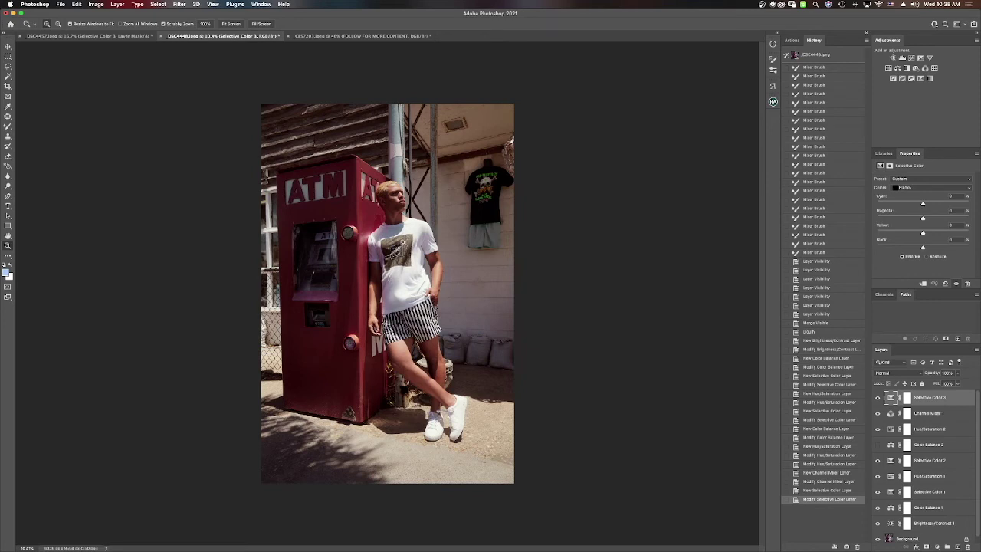
- Set the Cyans in the Selective Color 3 layer to Cyan -14, Magenta +24, Yellow +19 and Black -16
{"action": "left_click", "coordinate": [940, 187]}
{"action": "left_click", "coordinate": [915, 158]}
{"action": "left_click_drag", "start_coordinate": [923, 204], "coordinate": [916, 246]}
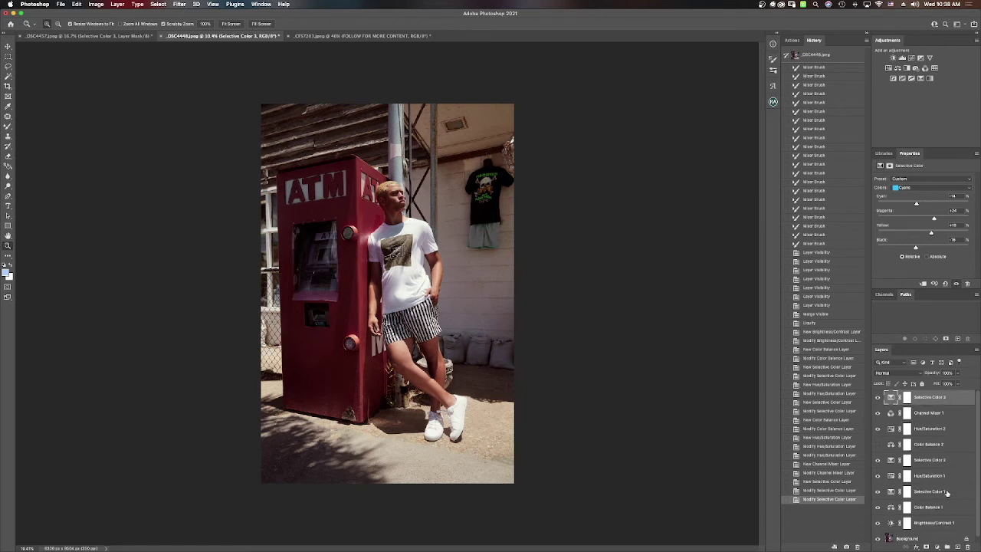
- Add a Color Balance layer directly above the Background and shift its midtones toward red to +5
{"action": "left_click", "coordinate": [904, 539]}
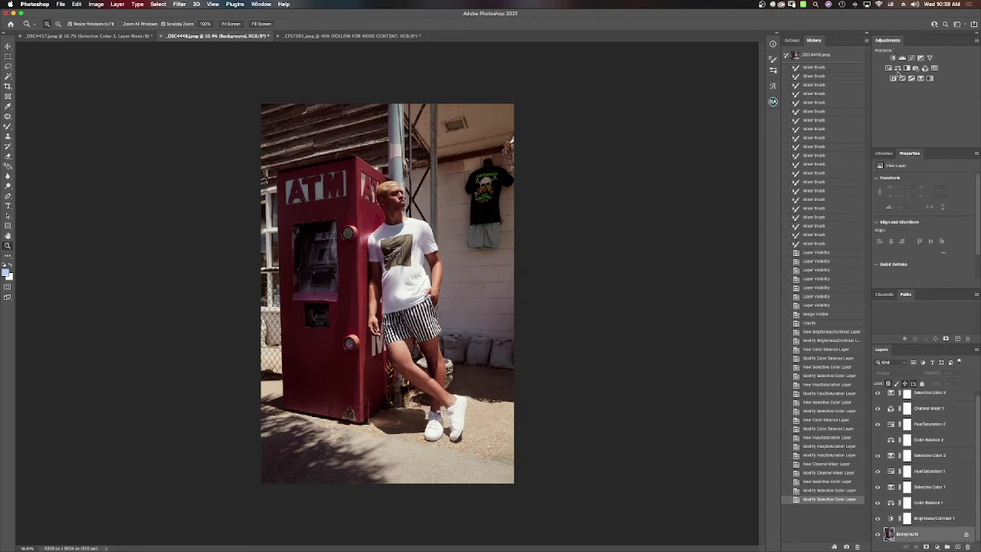
{"action": "left_click", "coordinate": [898, 68]}
{"action": "left_click_drag", "start_coordinate": [913, 197], "coordinate": [915, 197]}
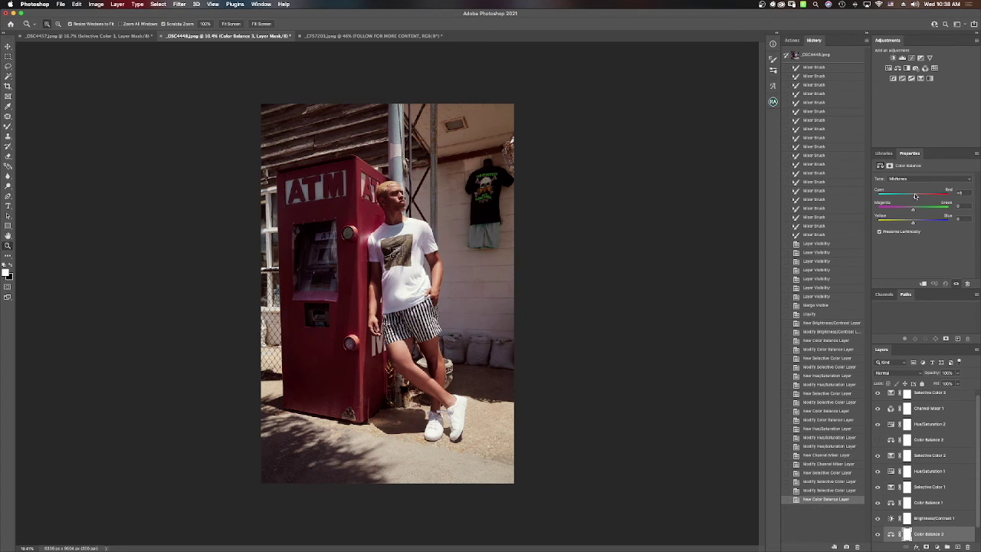
- Add a Selective Color layer above the new Color Balance and set the Reds to Cyan -44, with slightly reduced magenta and yellow
{"action": "left_click", "coordinate": [920, 78]}
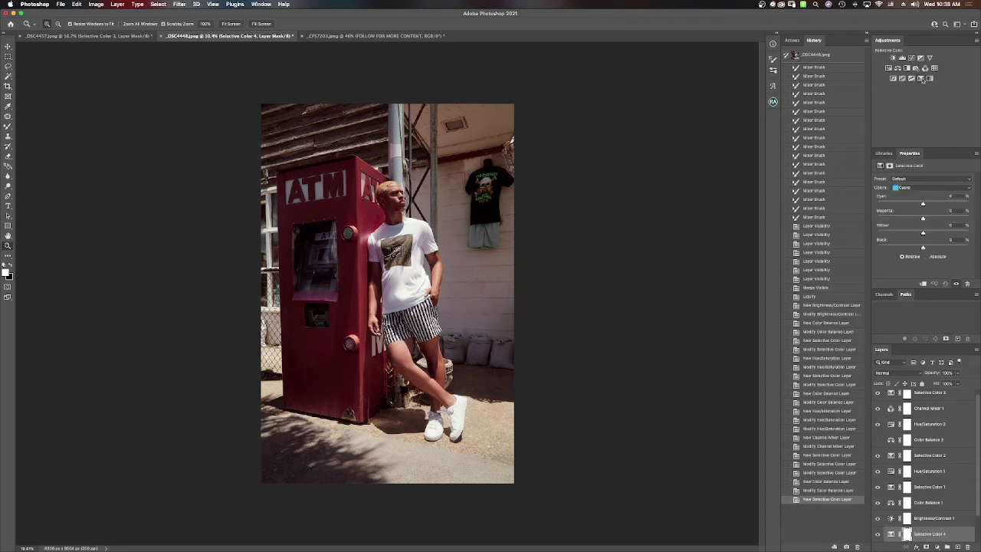
{"action": "left_click", "coordinate": [911, 187]}
{"action": "left_click", "coordinate": [909, 170]}
{"action": "left_click_drag", "start_coordinate": [923, 204], "coordinate": [923, 233]}
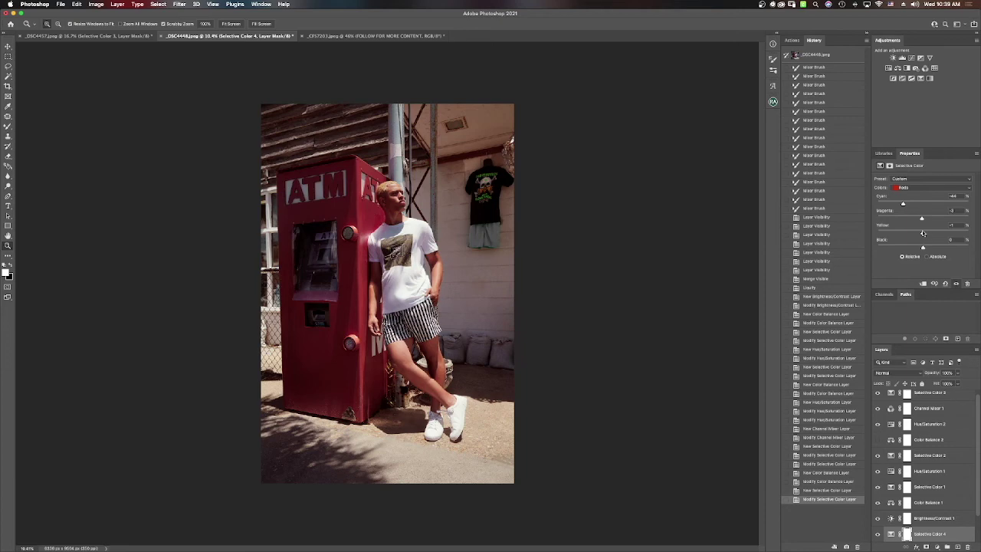
- Add a Hue/Saturation layer above the Reds adjustment and fine-tune its master saturation
{"action": "left_click", "coordinate": [236, 25]}
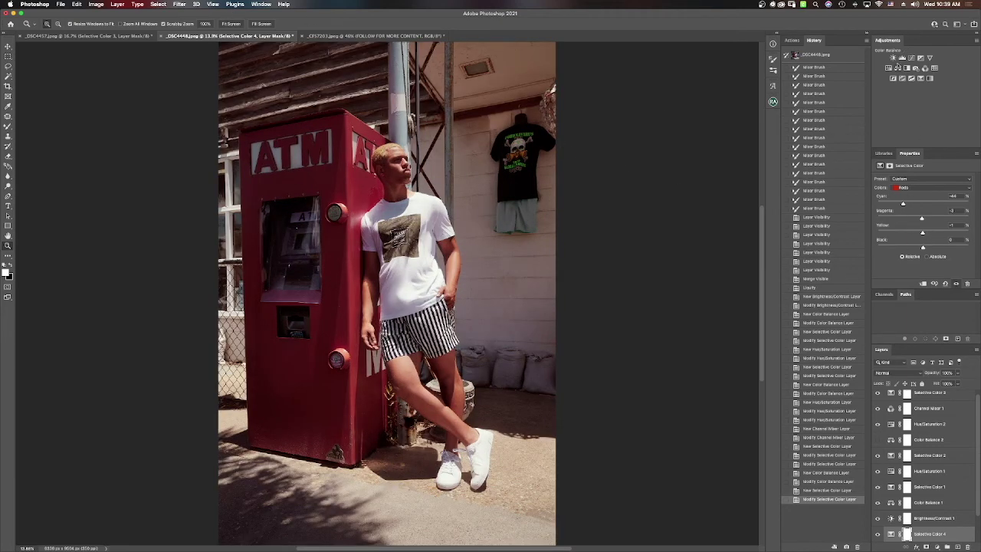
{"action": "left_click", "coordinate": [898, 68]}
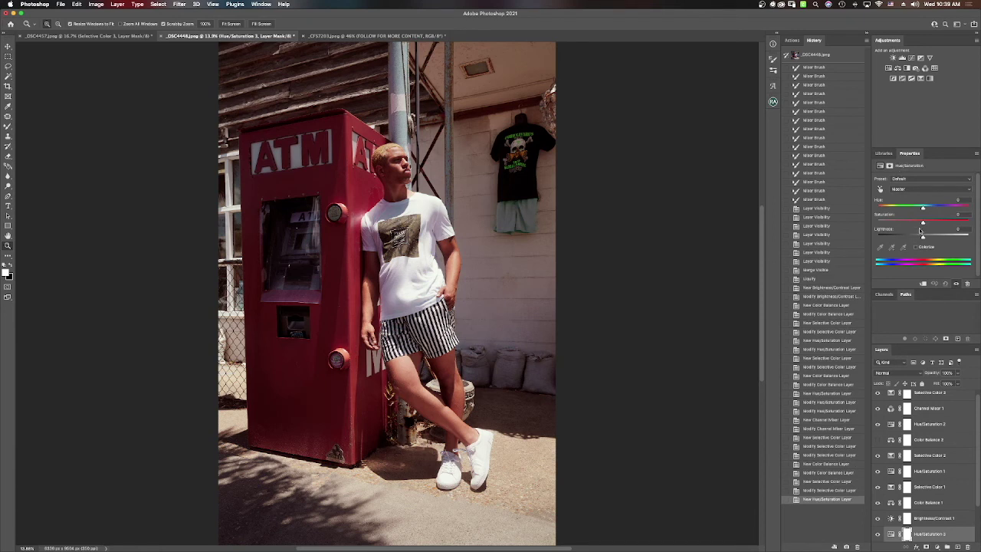
{"action": "left_click_drag", "start_coordinate": [922, 222], "coordinate": [922, 223]}
- Add another Selective Color layer and slightly reduce magenta and yellow in the Blacks, leaving Cyan at 0
{"action": "left_click", "coordinate": [921, 79]}
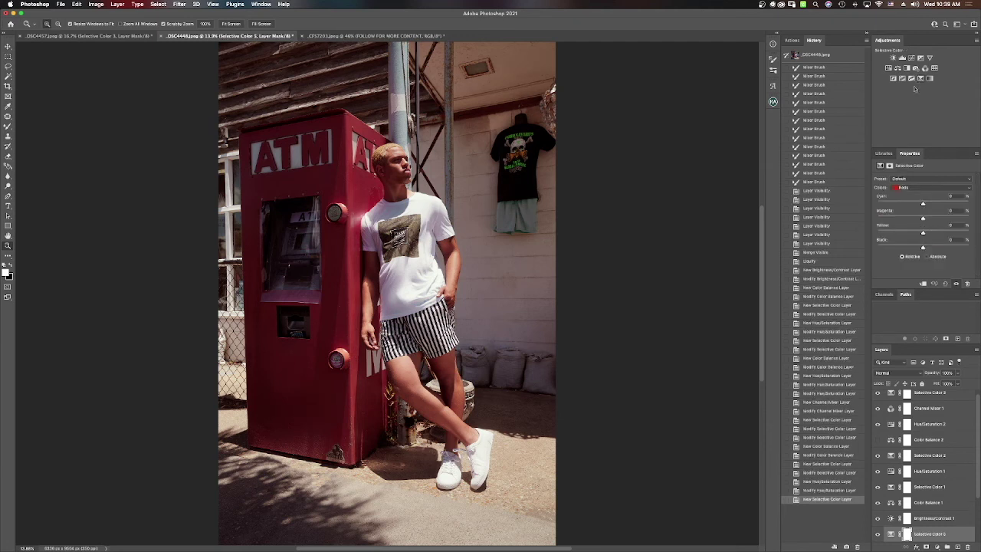
{"action": "left_click", "coordinate": [904, 187]}
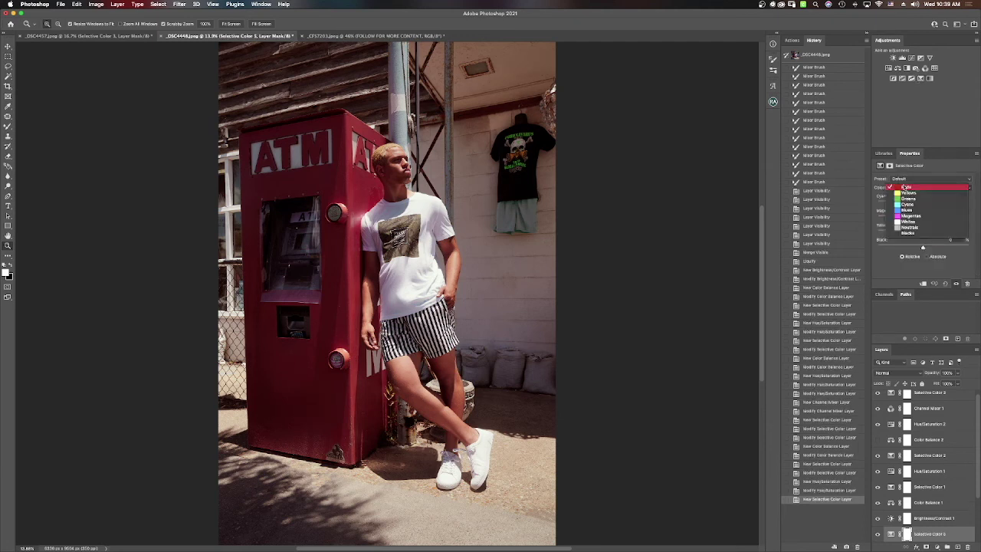
{"action": "left_click", "coordinate": [904, 233]}
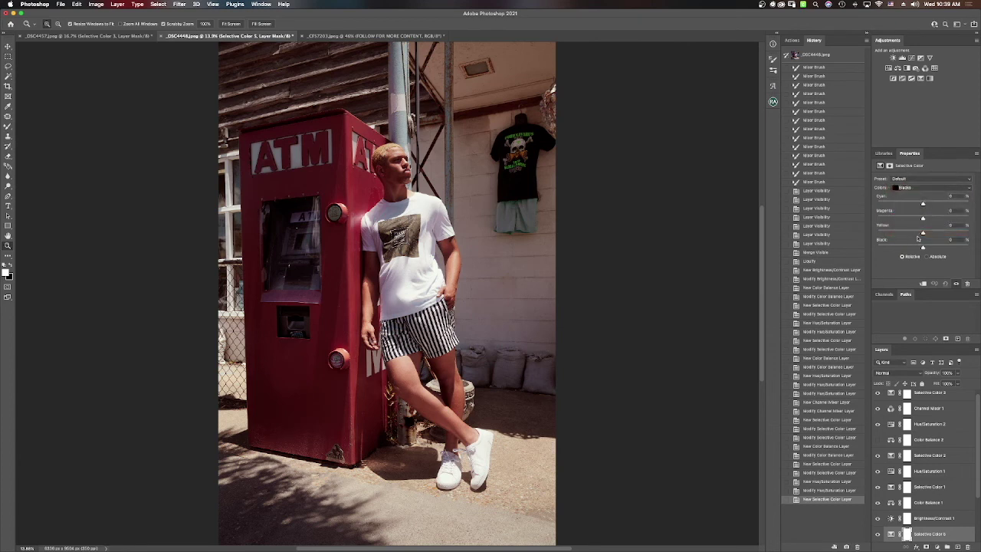
{"action": "left_click_drag", "start_coordinate": [921, 234], "coordinate": [920, 234]}
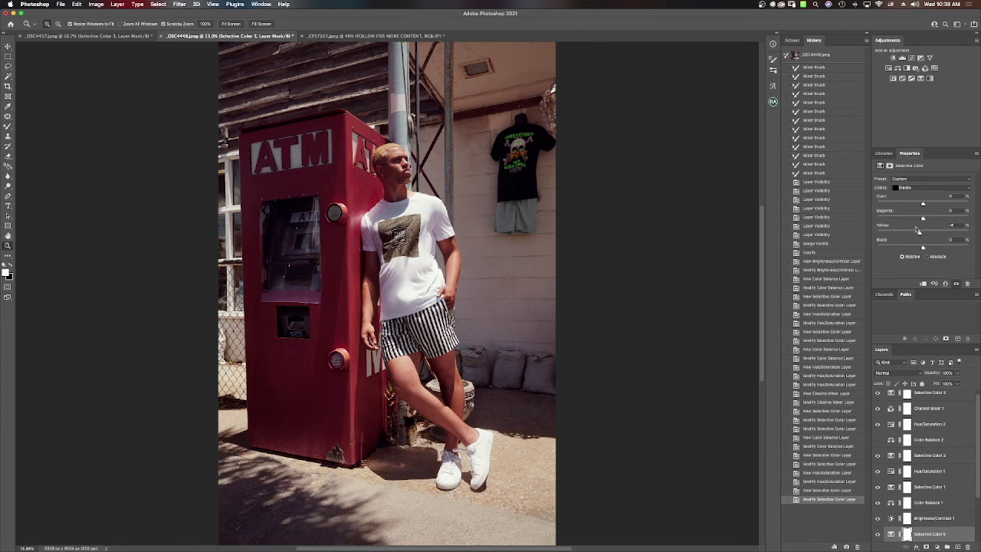
{"action": "left_click_drag", "start_coordinate": [923, 219], "coordinate": [921, 217]}
{"action": "left_click_drag", "start_coordinate": [485, 212], "coordinate": [474, 214]}
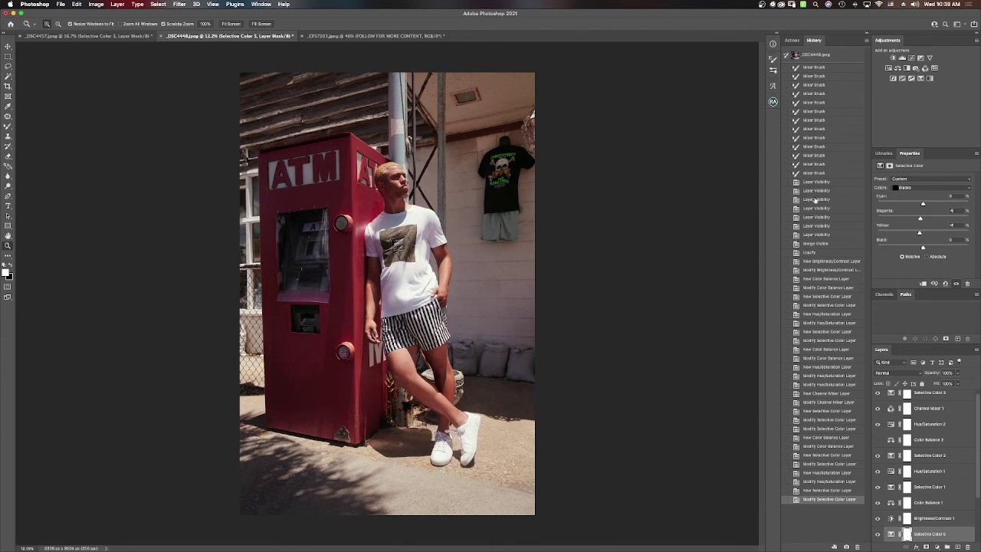
{"action": "left_click_drag", "start_coordinate": [922, 203], "coordinate": [924, 204]}
{"action": "left_click", "coordinate": [230, 24]}
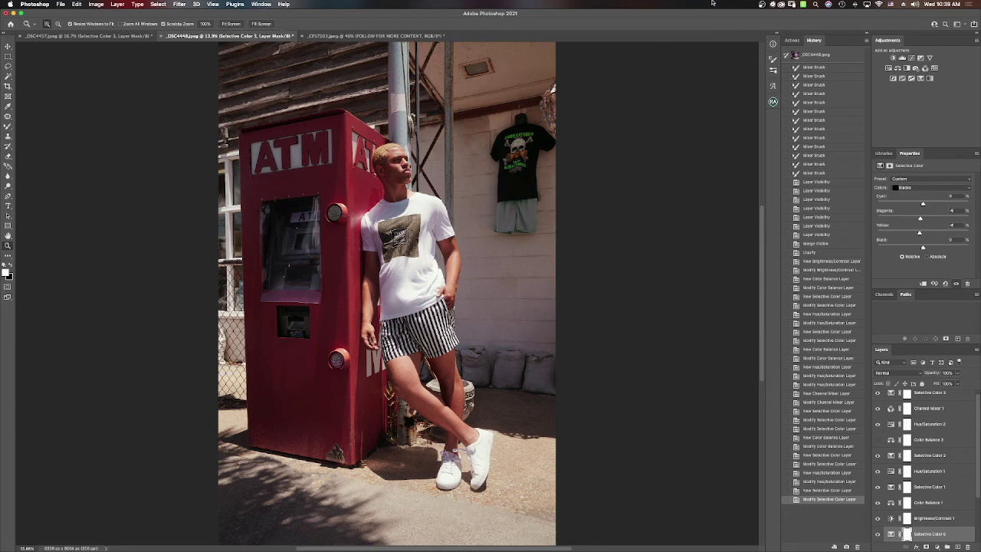
- Compare the finished color grade with the originally opened photo twice, ending on the latest history state
{"action": "left_click", "coordinate": [828, 58]}
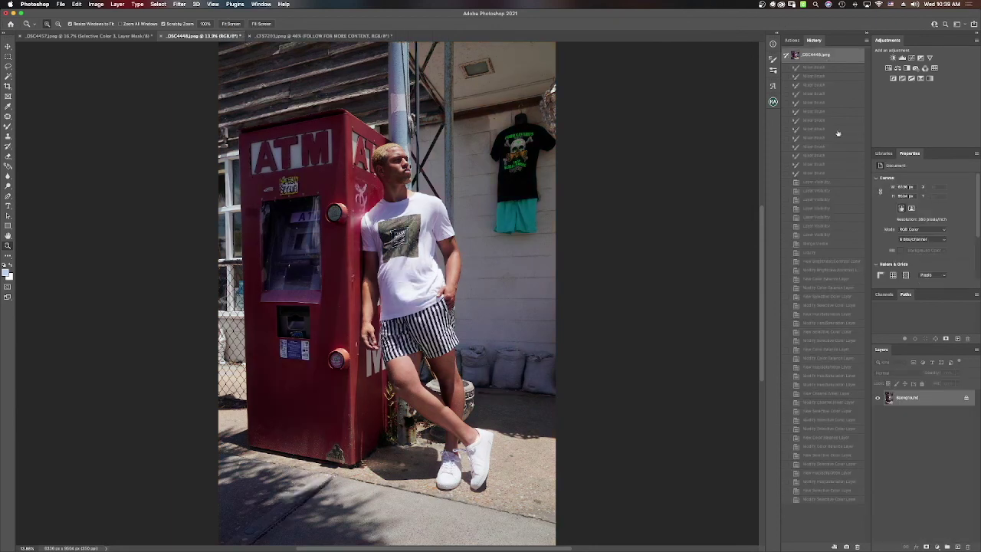
{"action": "left_click", "coordinate": [845, 501]}
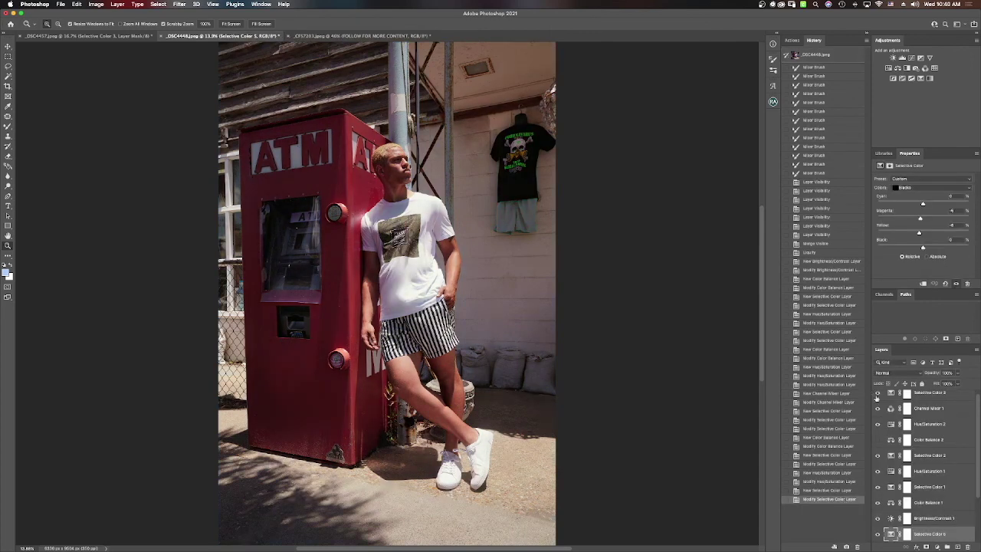
{"action": "left_click", "coordinate": [838, 55]}
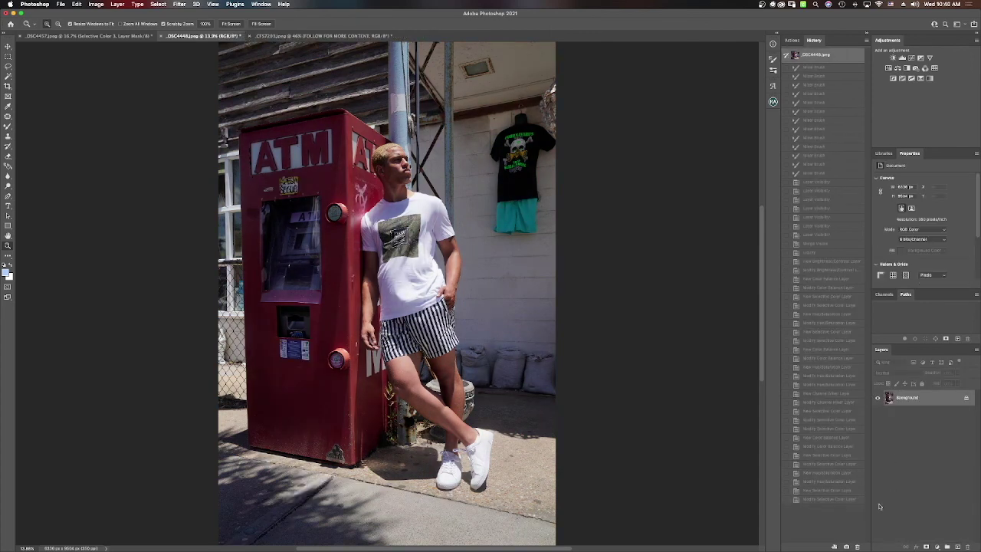
{"action": "left_click", "coordinate": [828, 499]}
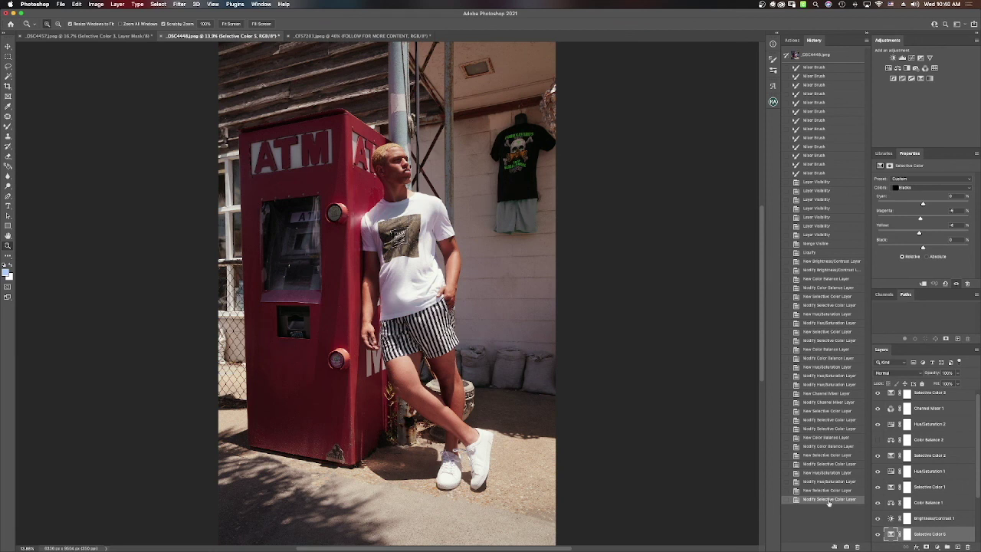
{"action": "left_click", "coordinate": [763, 5]}
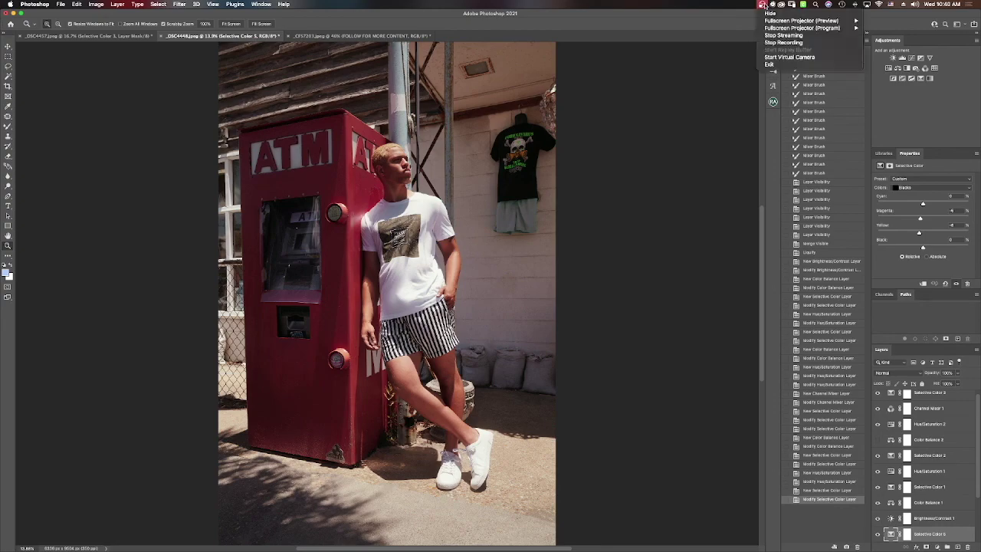
{"action": "left_click", "coordinate": [790, 43]}
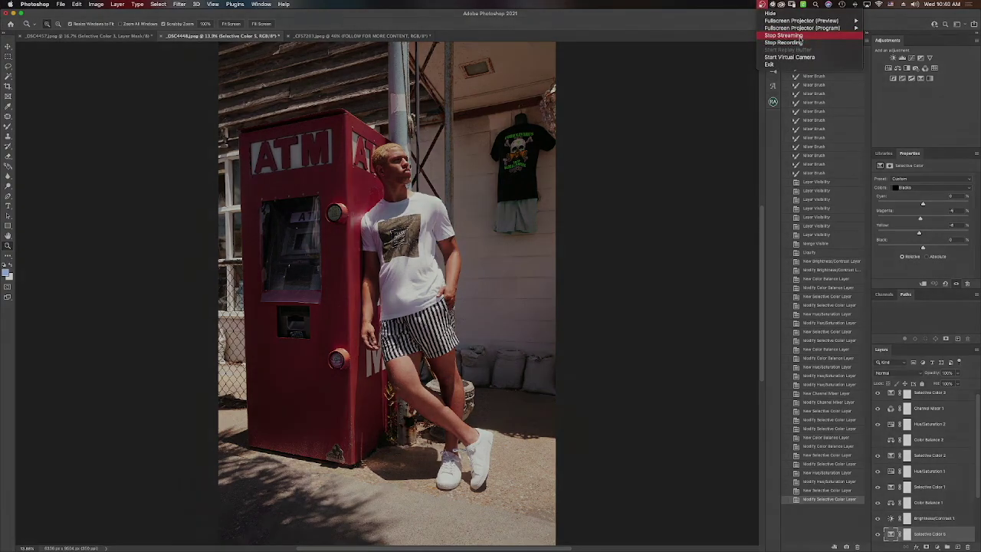